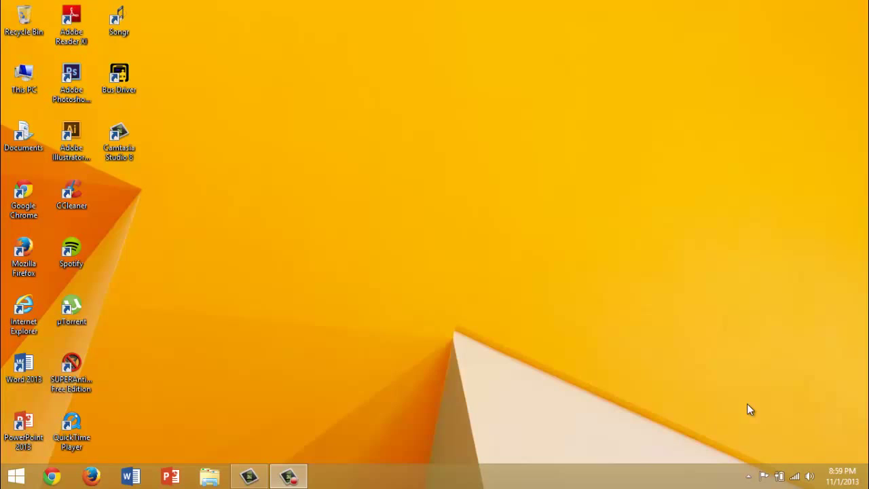
- Open the Documents library and close it again
mouse_move(11, 129)
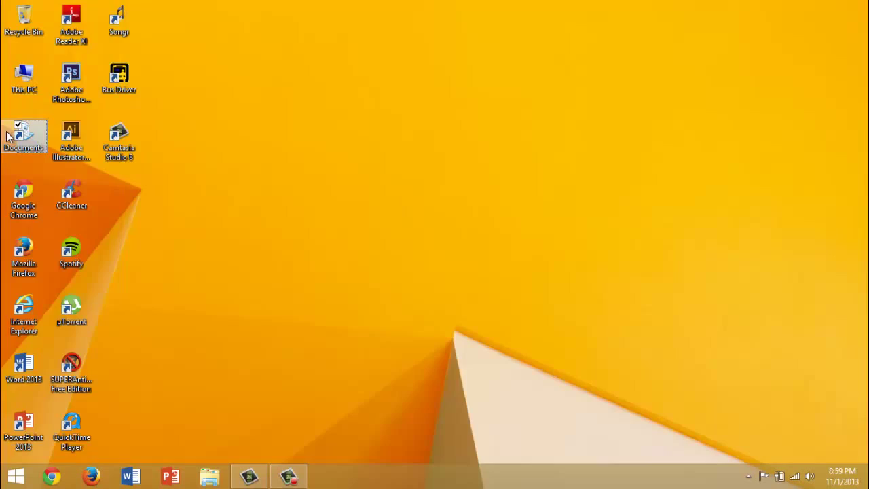
double_click(9, 136)
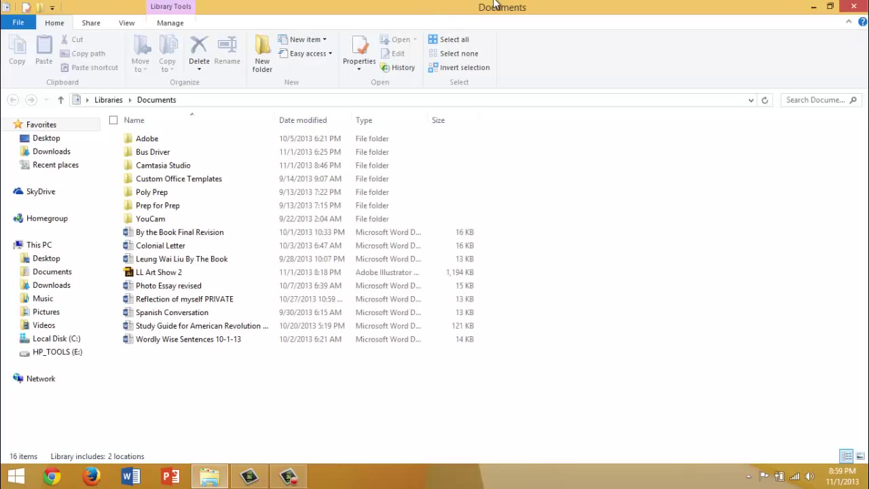
left_click(857, 7)
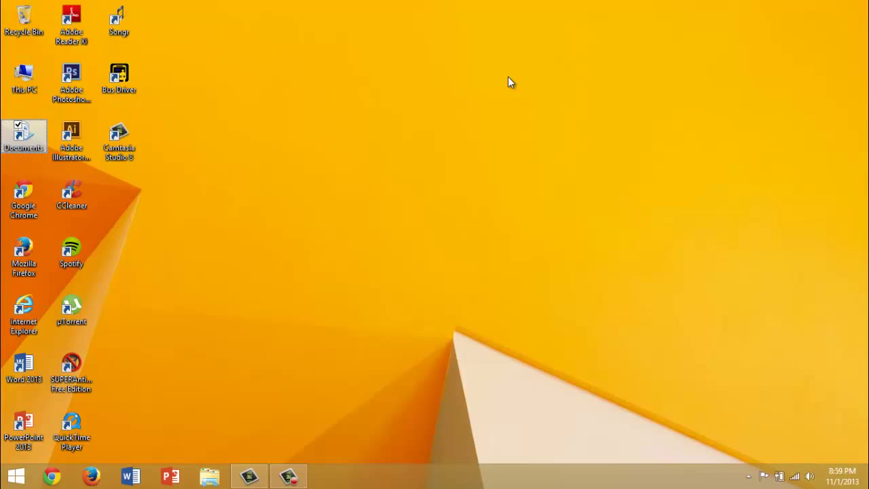
left_click(511, 77)
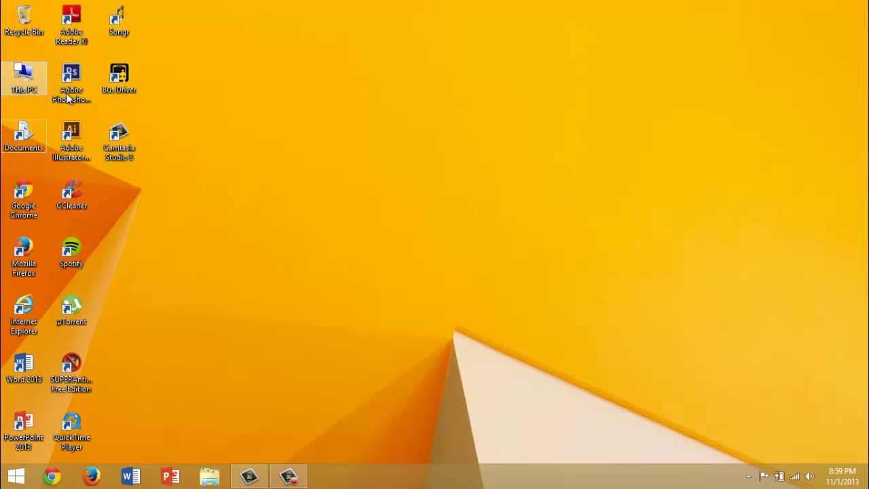
- Open This PC's Performance Options through Advanced system settings, then close everything unchanged
right_click(27, 87)
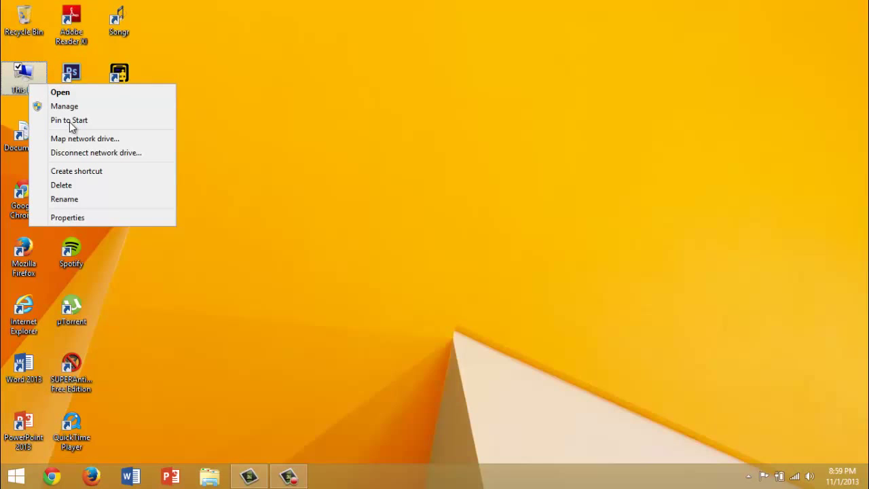
left_click(121, 218)
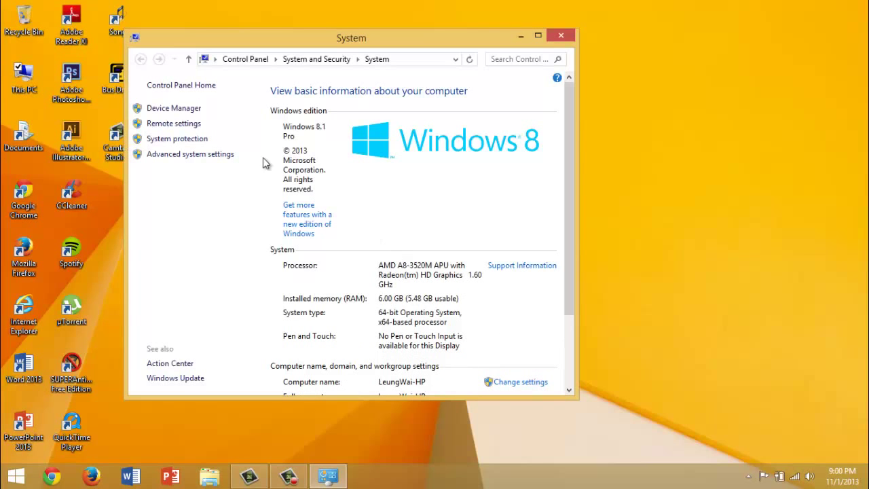
left_click(225, 155)
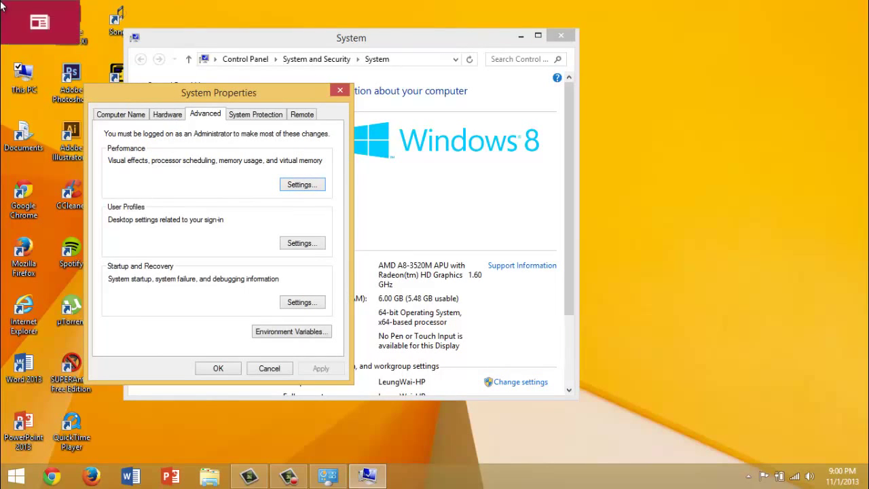
left_click(302, 185)
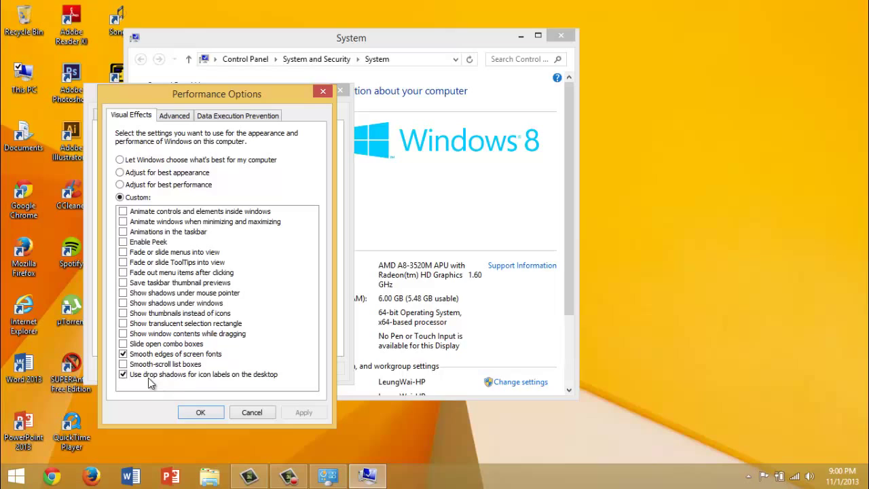
left_click(201, 413)
left_click(214, 368)
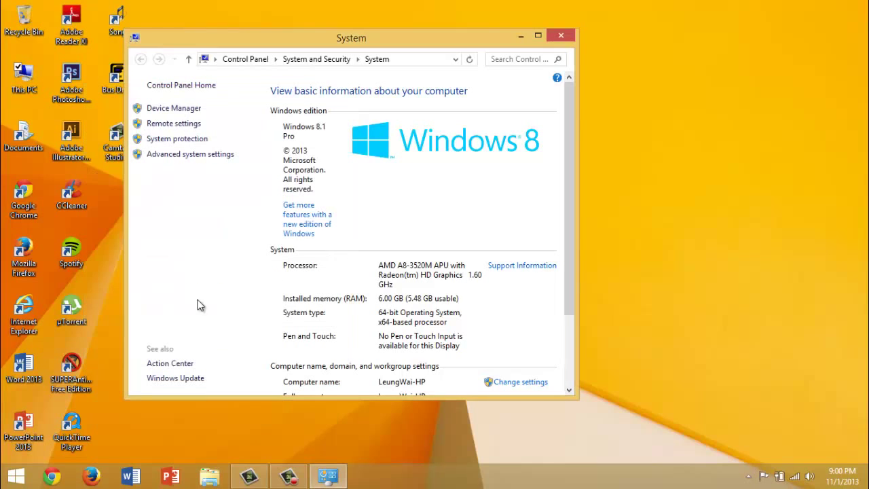
left_click(564, 35)
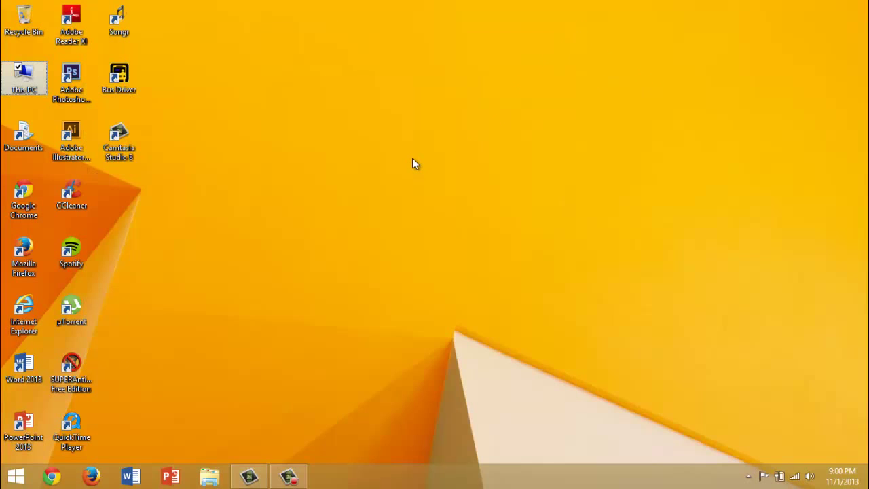
left_click(389, 221)
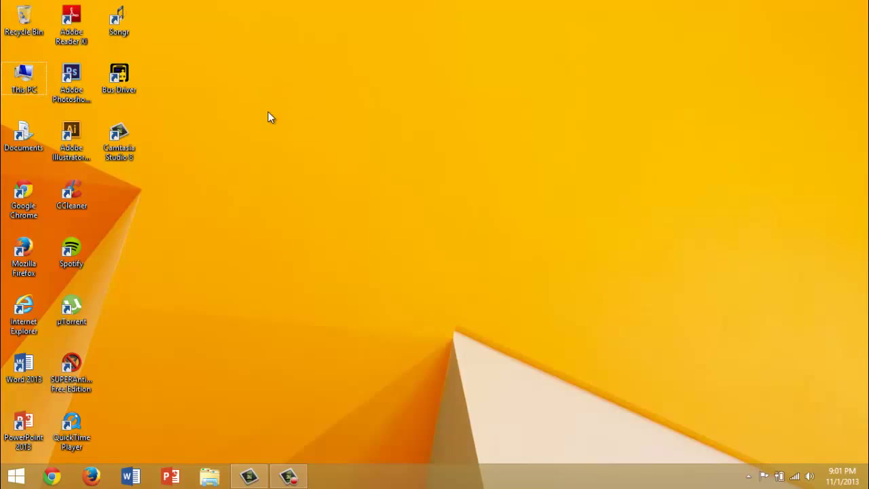
- Reopen Performance Options for This PC and keep processor scheduling tuned for Programs
right_click(24, 89)
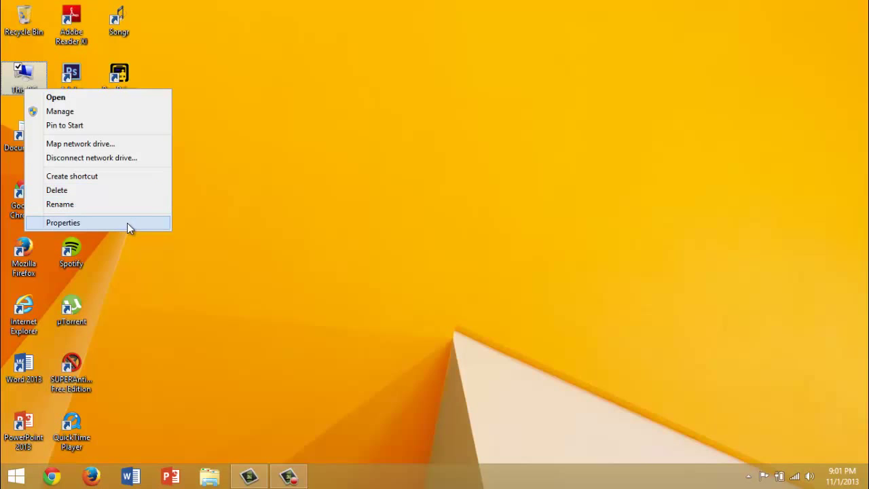
left_click(126, 225)
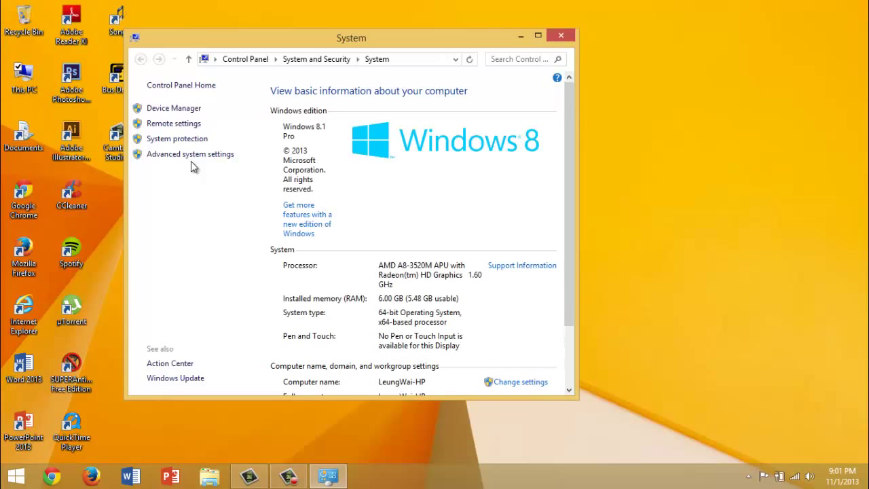
left_click(192, 156)
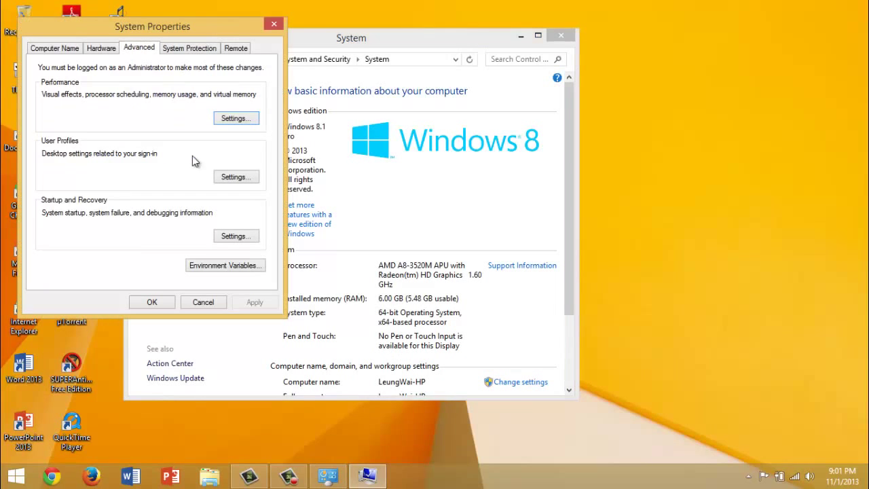
left_click(230, 119)
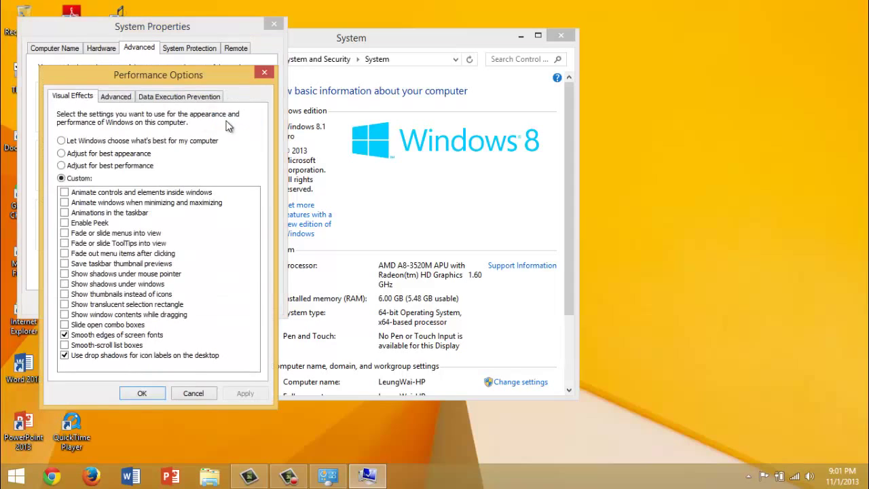
left_click(125, 98)
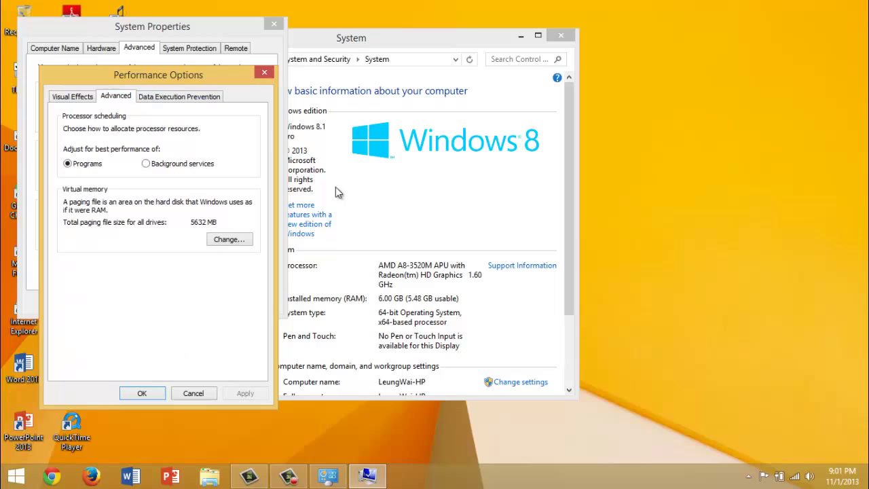
left_click(90, 165)
- Set a custom 5632 MB paging file on drive C: and confirm all system dialogs
left_click(227, 239)
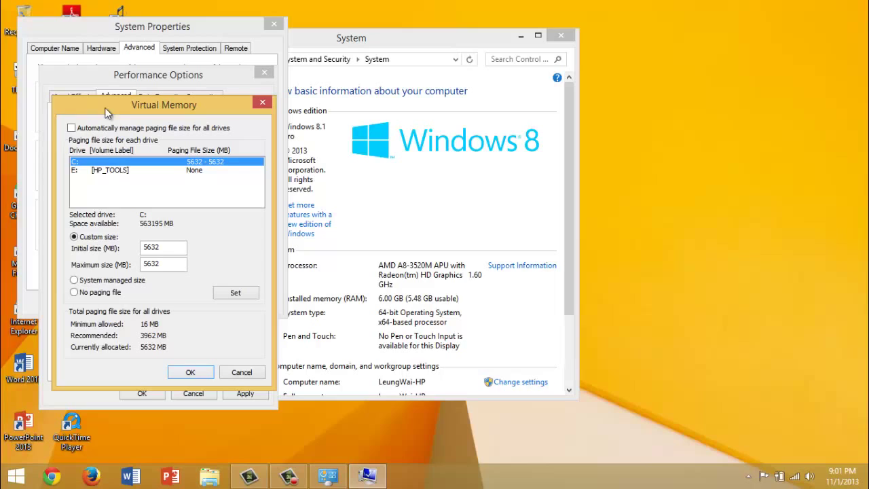
left_click_drag(105, 114, 106, 109)
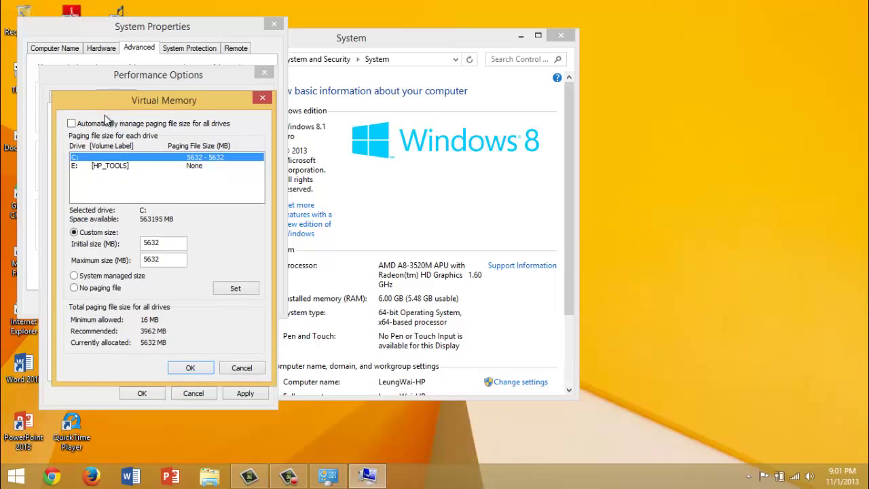
left_click(235, 288)
left_click(190, 367)
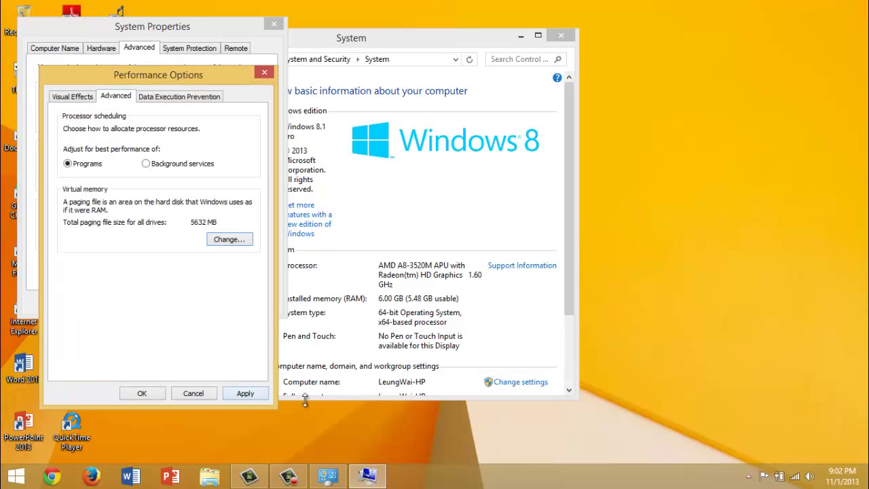
left_click(249, 394)
left_click(139, 396)
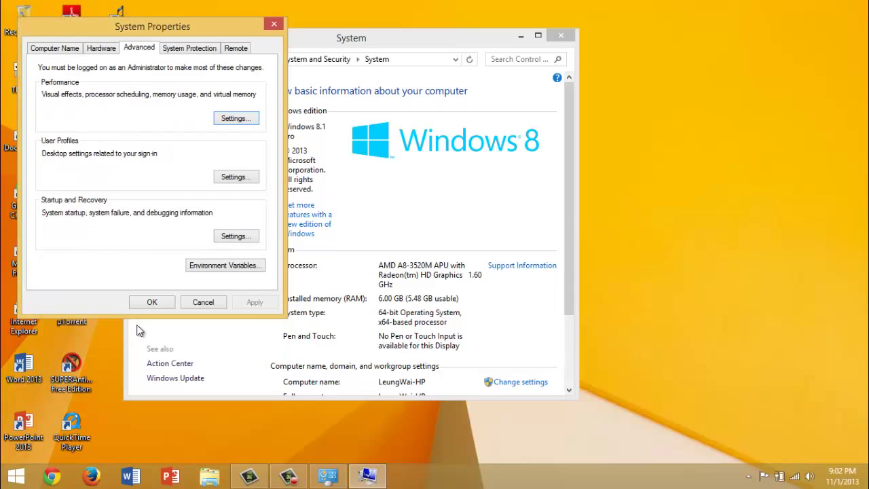
left_click(151, 305)
left_click(561, 36)
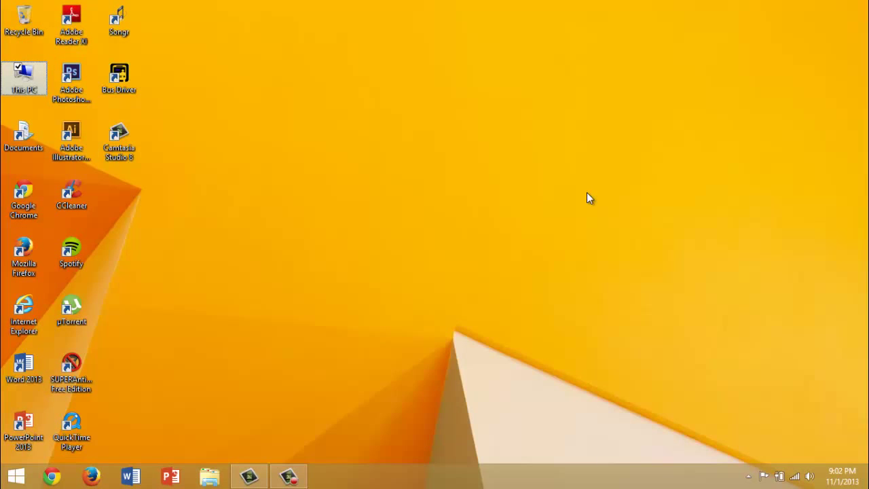
key("super")
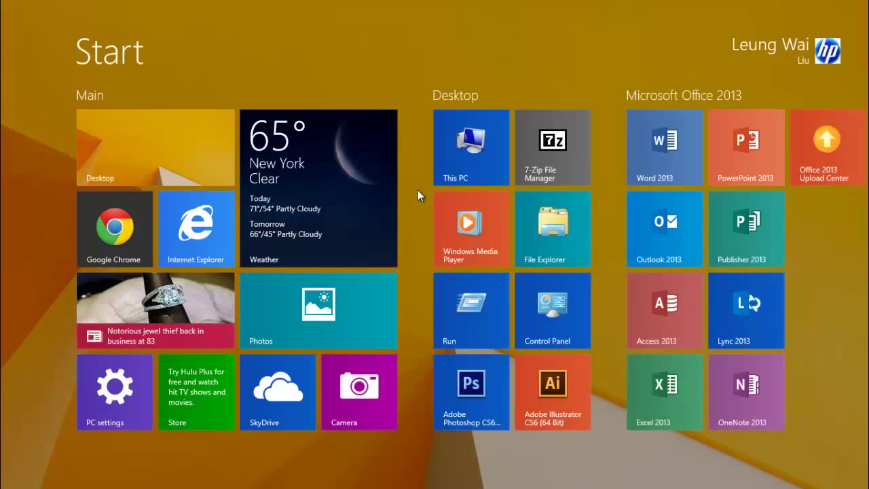
left_click(542, 314)
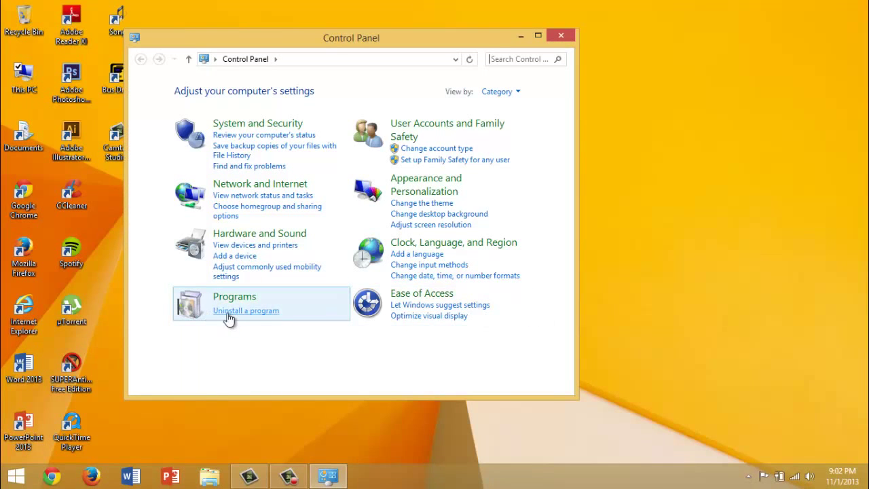
left_click(229, 312)
scroll(306, 313, "down", 5)
scroll(338, 311, "up", 2)
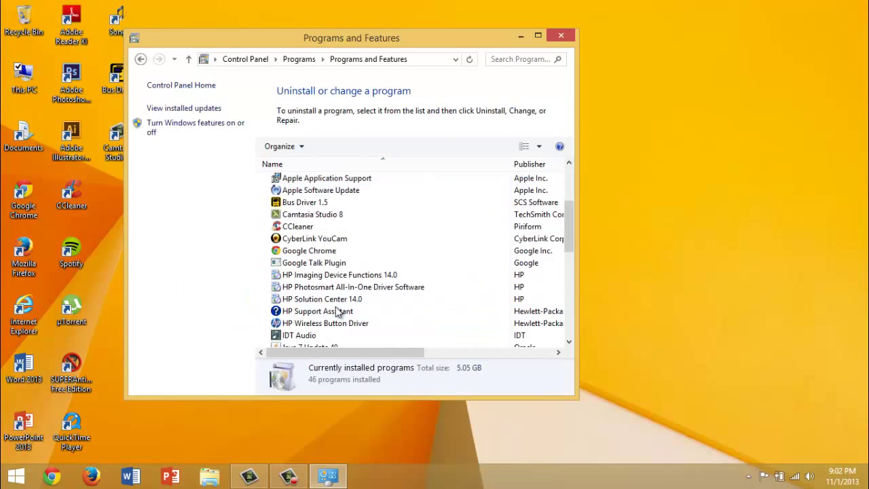
scroll(338, 311, "up", 3)
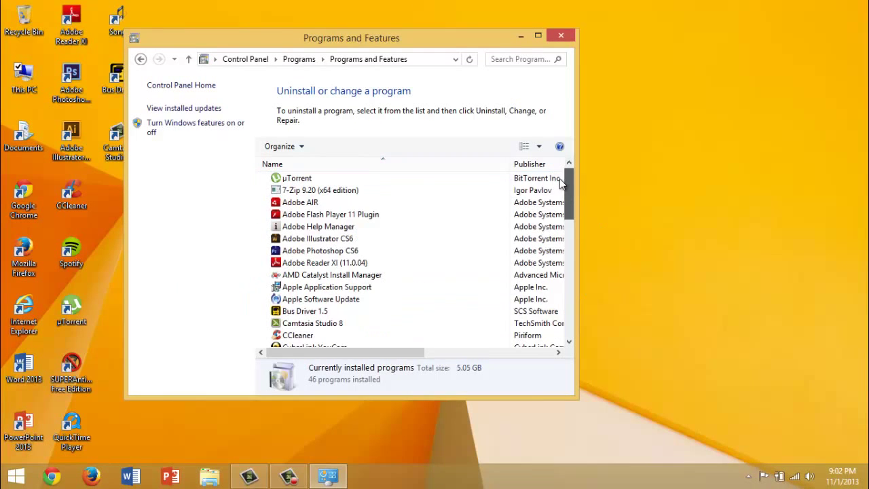
mouse_move(560, 185)
left_mouse_down()
mouse_move(559, 293)
mouse_move(556, 171)
left_mouse_up()
left_click_drag(452, 28, 512, 37)
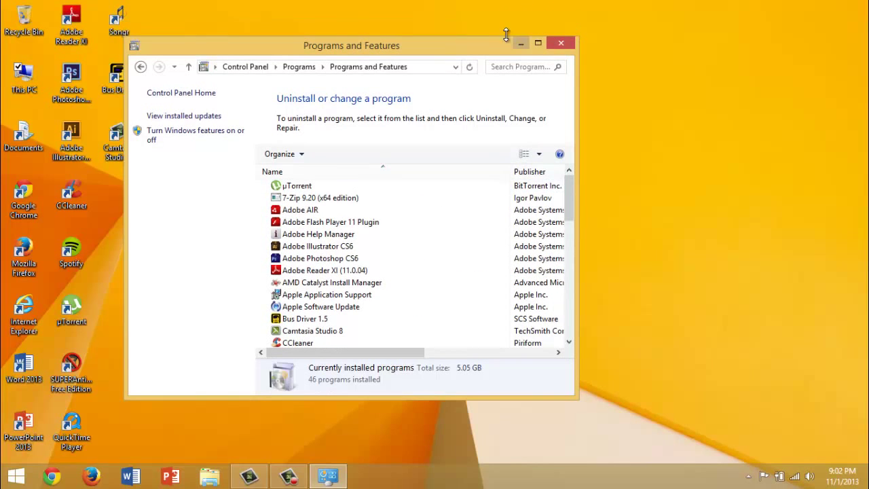
right_click(334, 184)
left_click(322, 186)
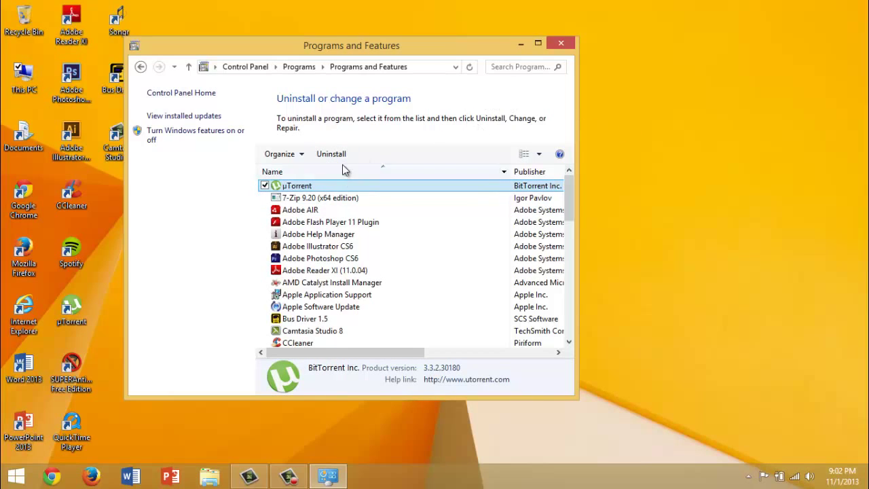
left_click(343, 153)
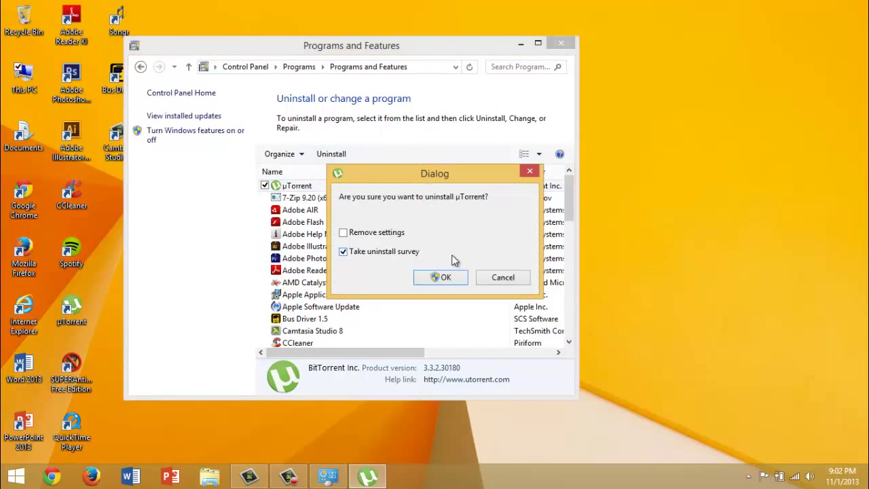
left_click(487, 278)
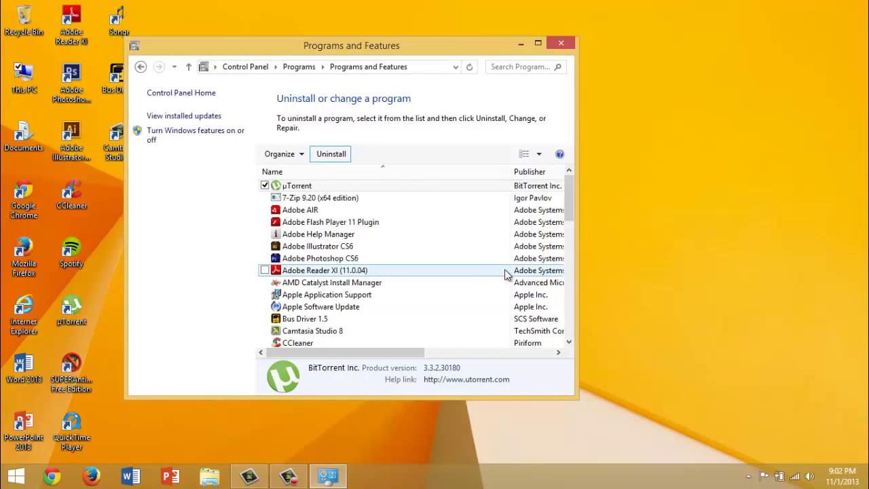
left_click(557, 47)
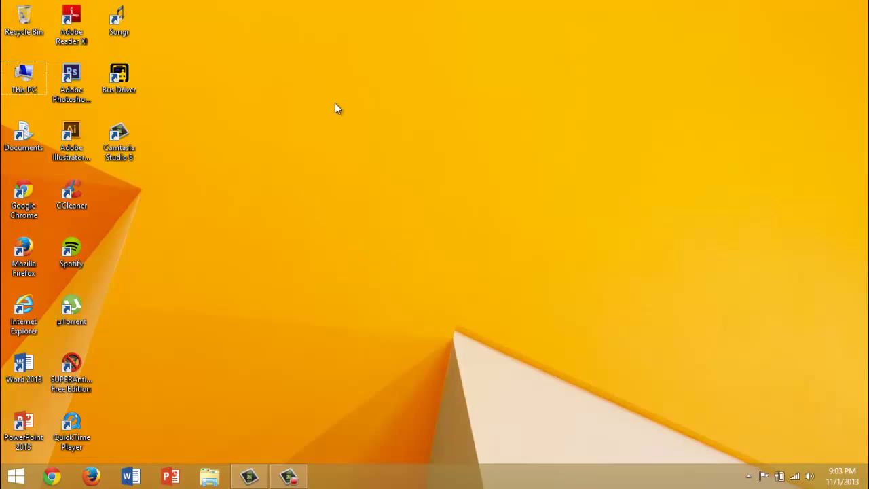
- Open 'Turn Windows features on or off' from Programs and Features in Control Panel
key("super")
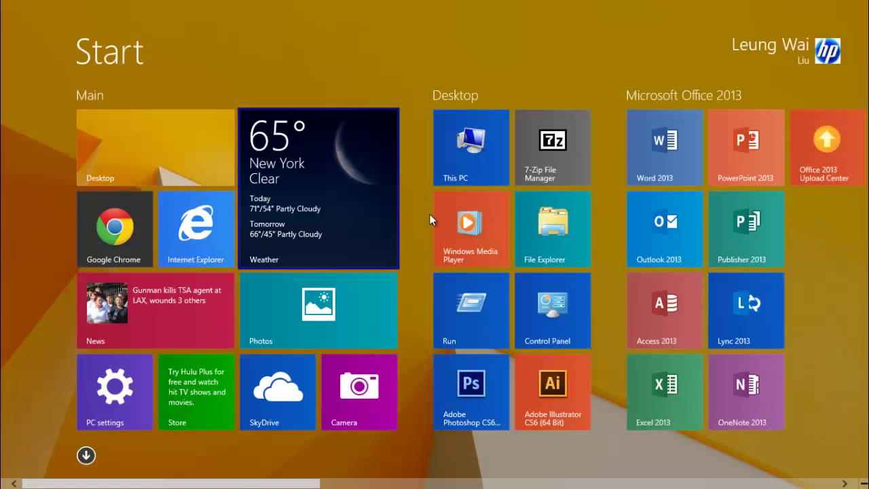
left_click(554, 326)
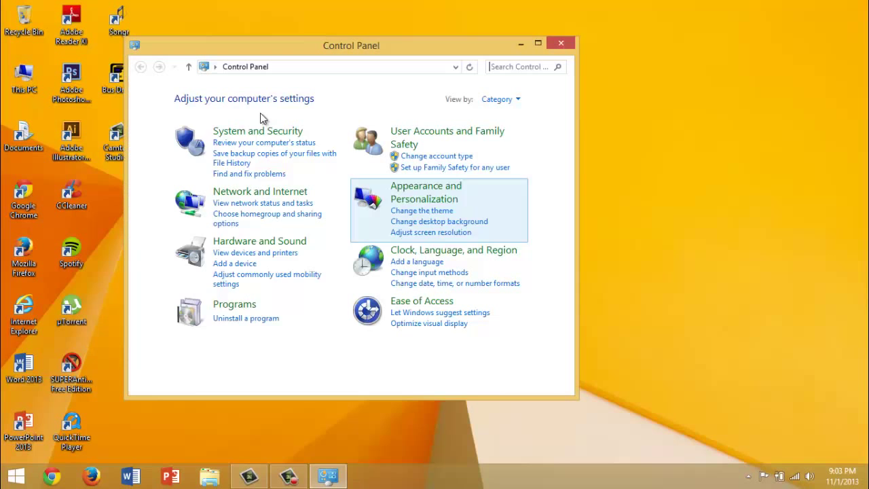
left_click(262, 319)
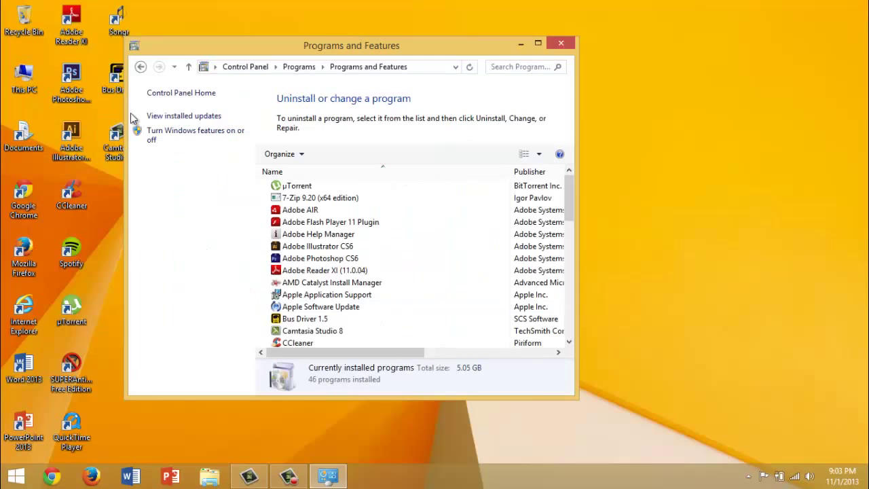
left_click(184, 140)
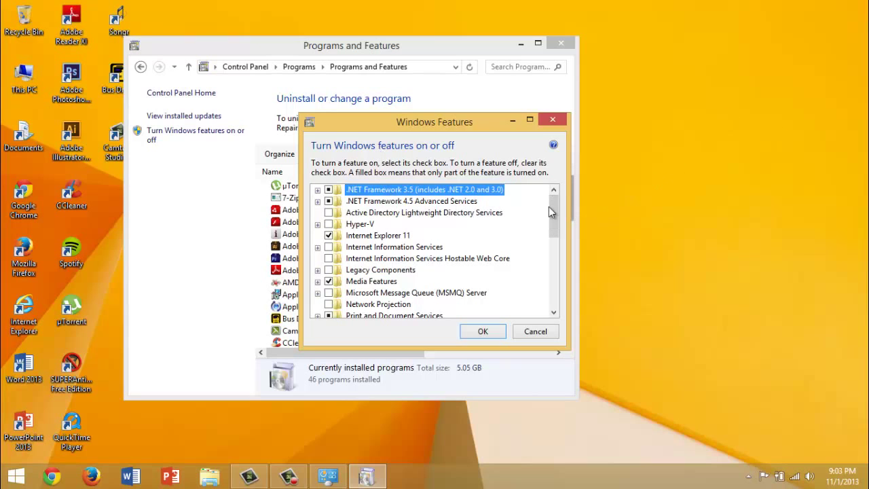
- Scroll through the optional Windows features list, including Hyper-V, without changing anything
left_click_drag(550, 209, 566, 174)
left_click_drag(550, 211, 559, 241)
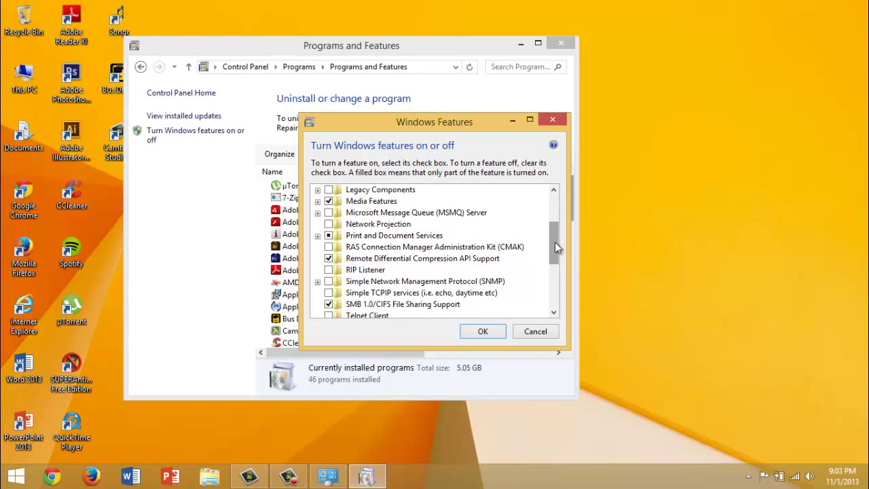
left_click_drag(554, 242, 564, 260)
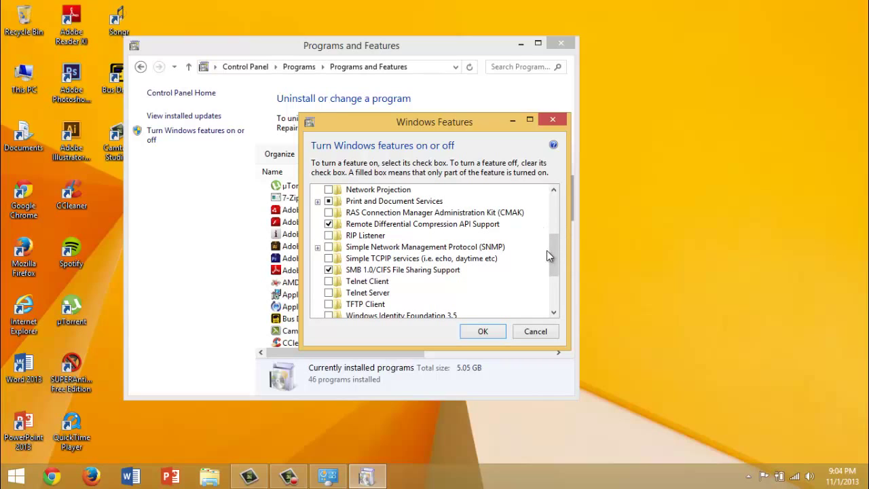
left_click_drag(554, 254, 554, 258)
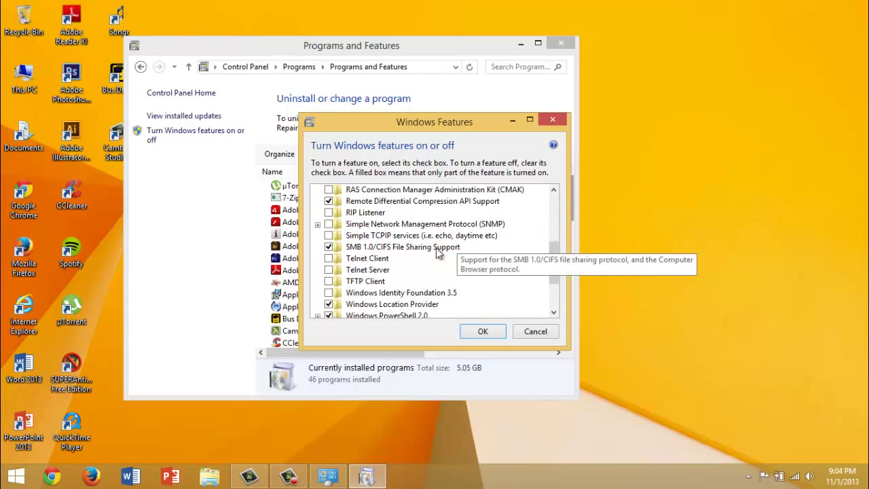
left_click_drag(559, 269, 560, 307)
scroll(496, 233, "up", 3)
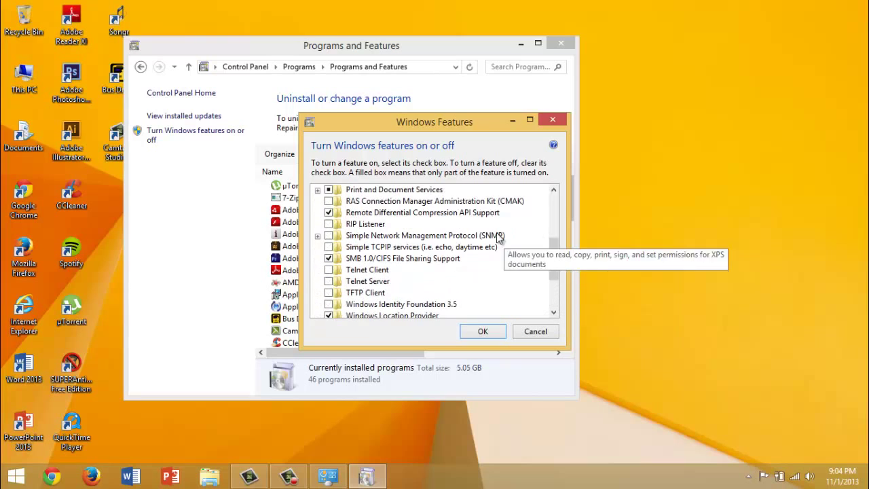
scroll(497, 232, "up", 4)
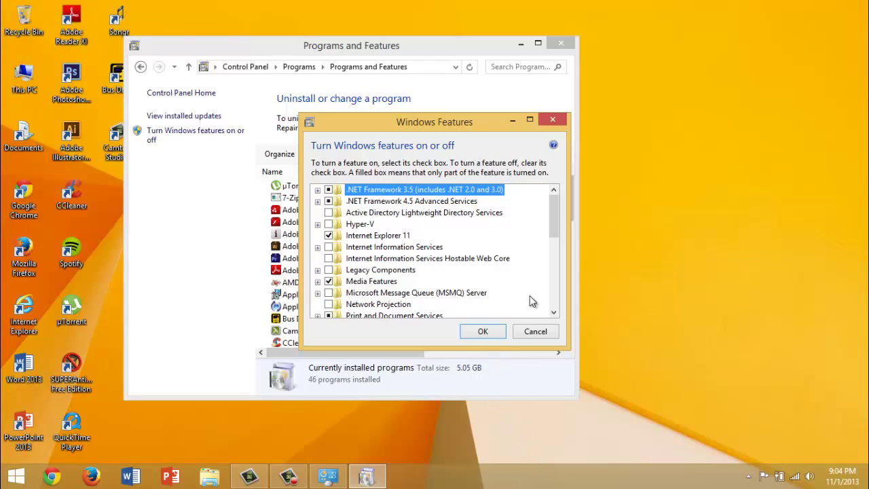
scroll(529, 296, "down", 2)
scroll(504, 271, "up", 1)
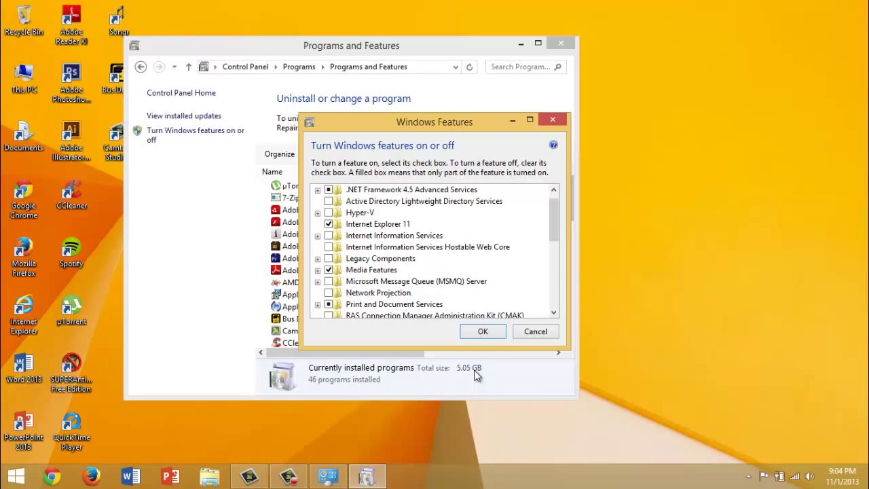
- Close the Windows Features dialog without changes, along with the Programs and Features window
left_click(482, 331)
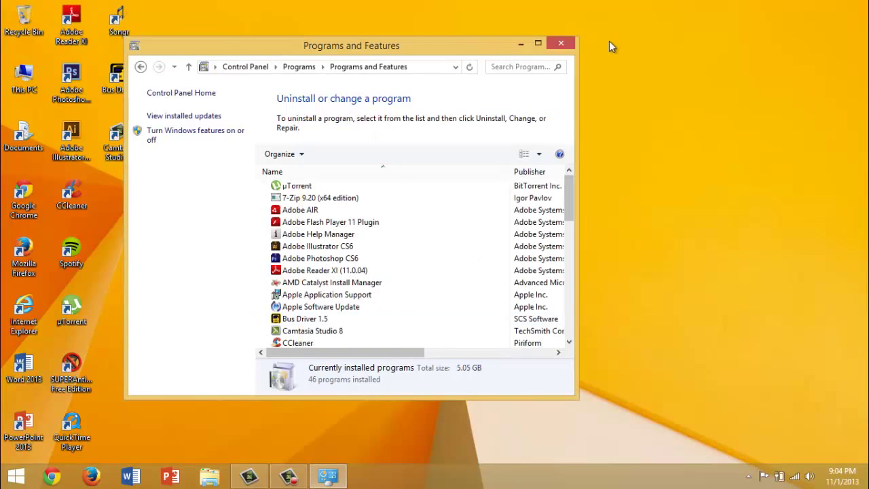
left_click(570, 42)
left_click_drag(475, 163, 282, 307)
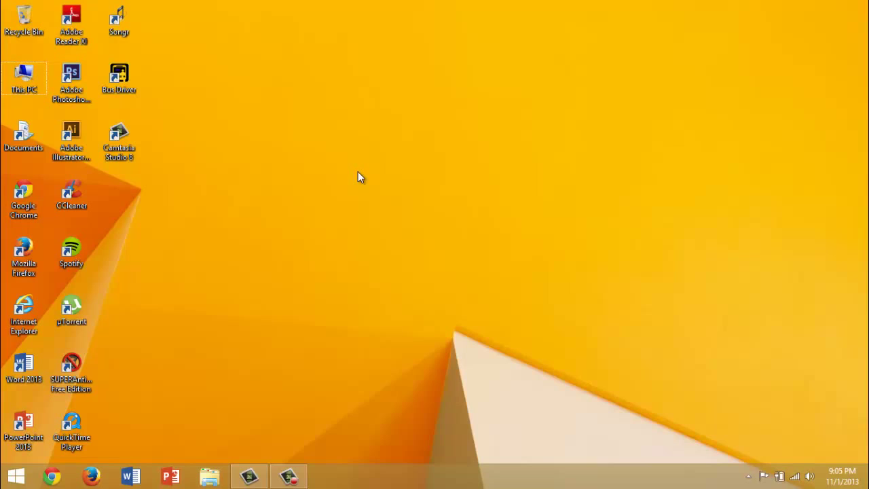
- Open Personalization maximized and apply the High Contrast #1 theme
right_click(288, 72)
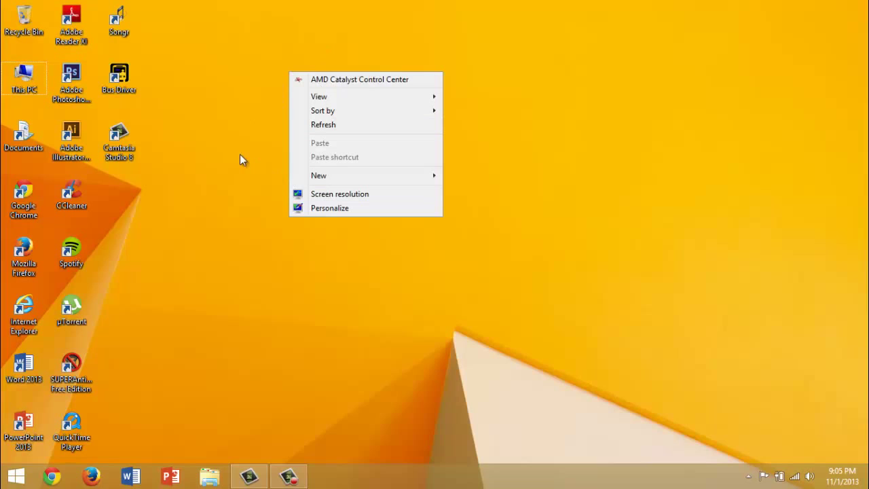
left_click(324, 211)
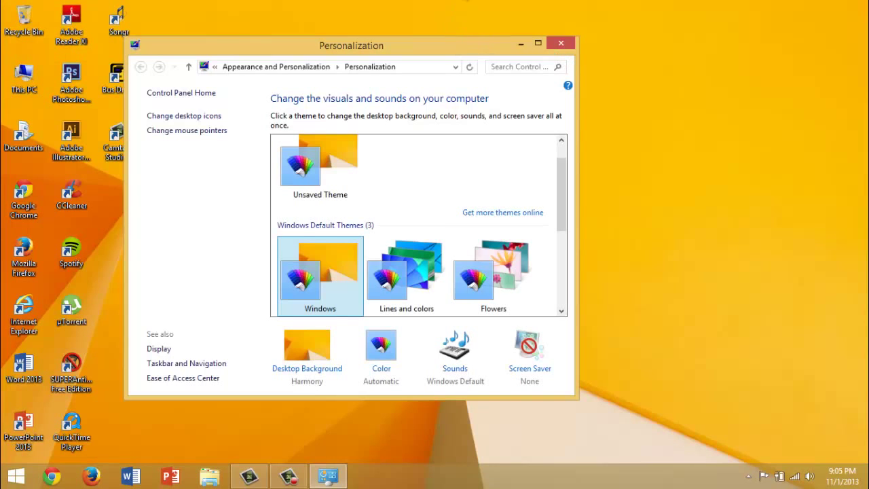
double_click(403, 45)
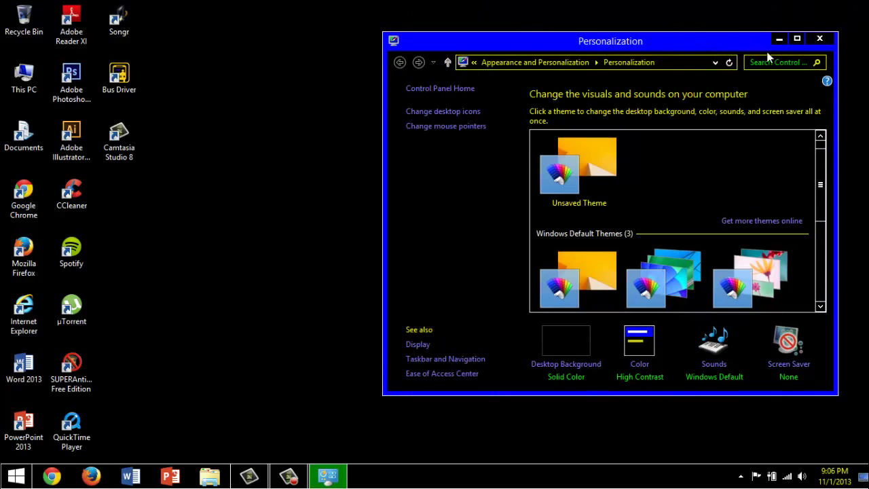
left_click_drag(749, 45, 753, 53)
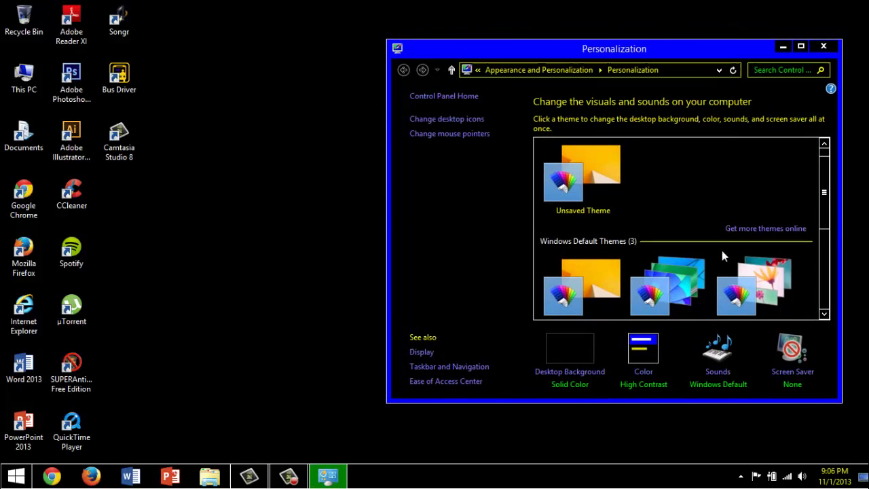
- Snap a second Personalization window to the left half and the Color settings to the right half
left_click(646, 374)
right_click(204, 219)
left_click(232, 347)
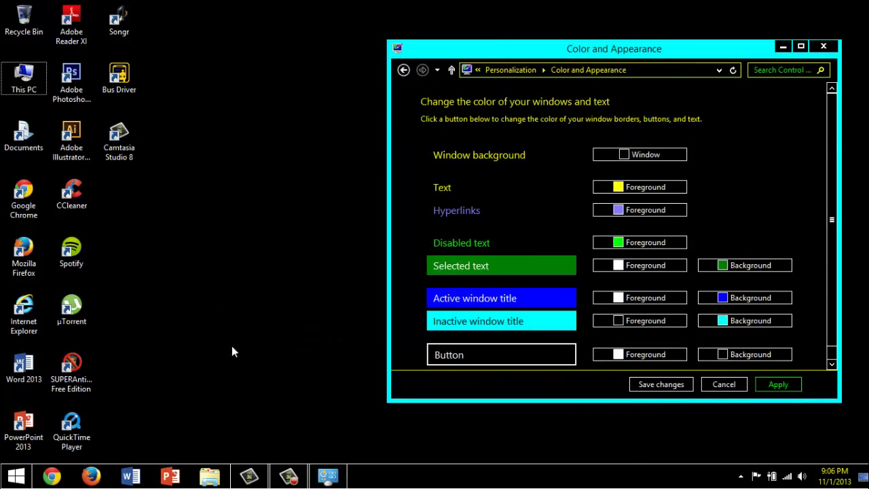
left_click_drag(520, 65, 1, 47)
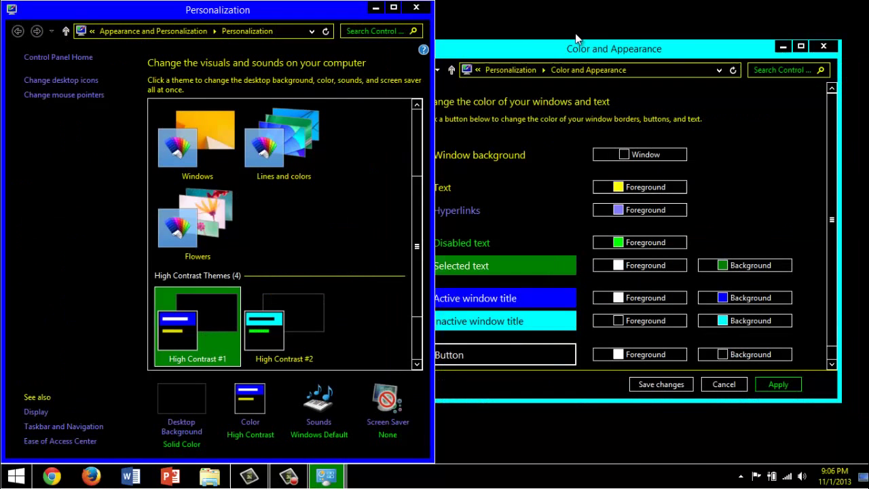
left_click_drag(476, 49, 865, 71)
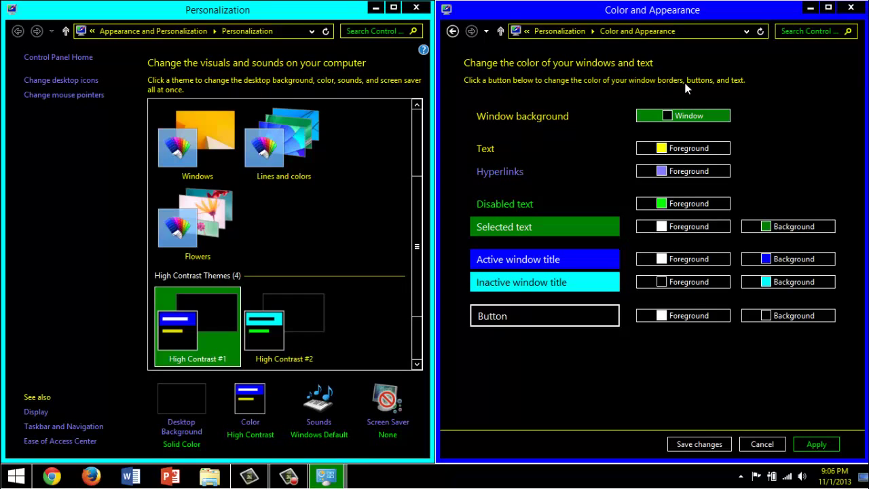
- Apply the default Windows theme and save the colour settings
left_click(199, 150)
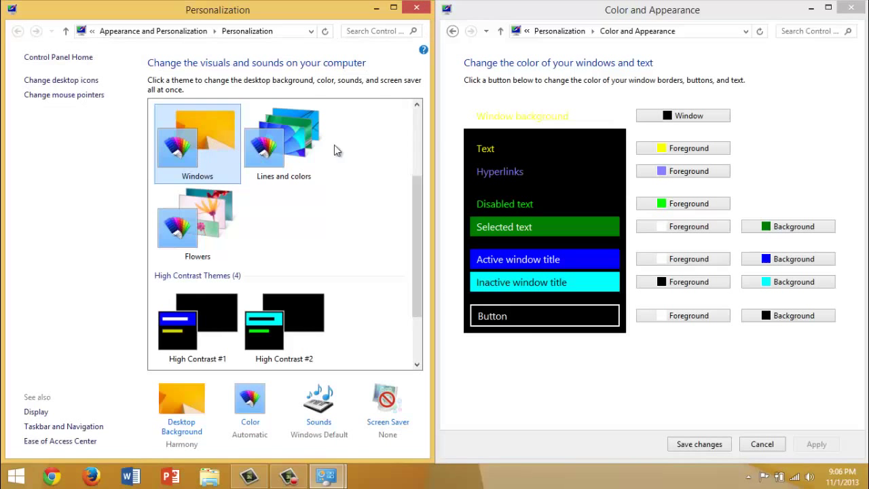
left_click(675, 15)
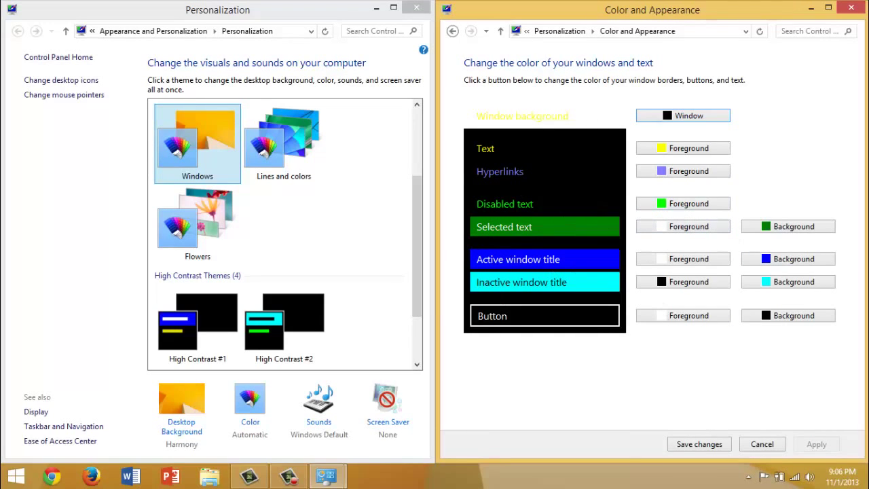
left_click(691, 450)
left_click_drag(381, 10, 548, 103)
double_click(538, 109)
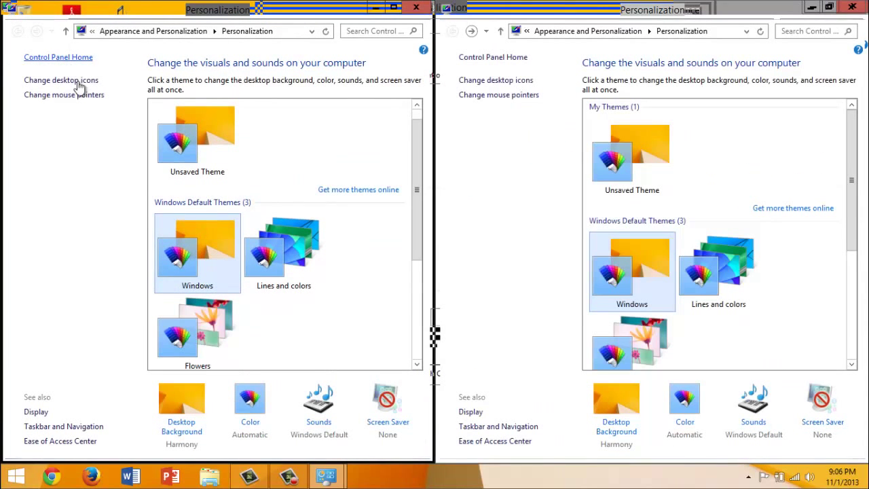
- Preview purple and blue window borders, then save the window colour as Automatic
left_click(250, 424)
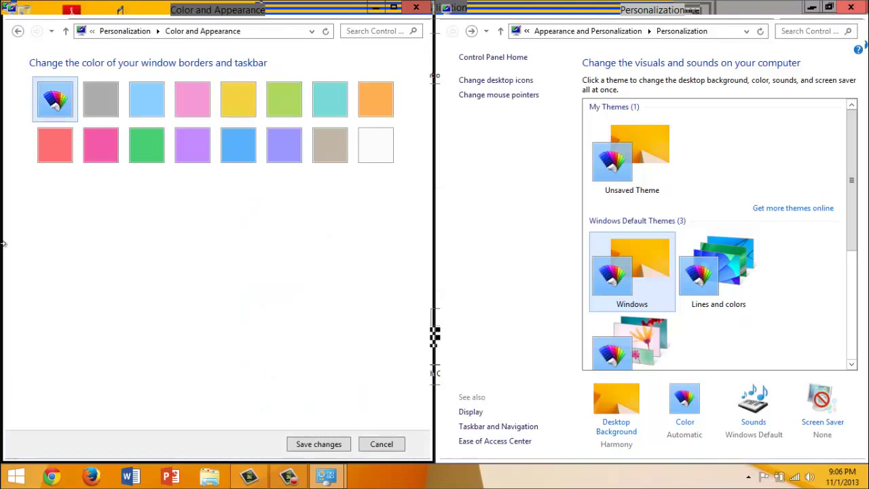
left_click(192, 144)
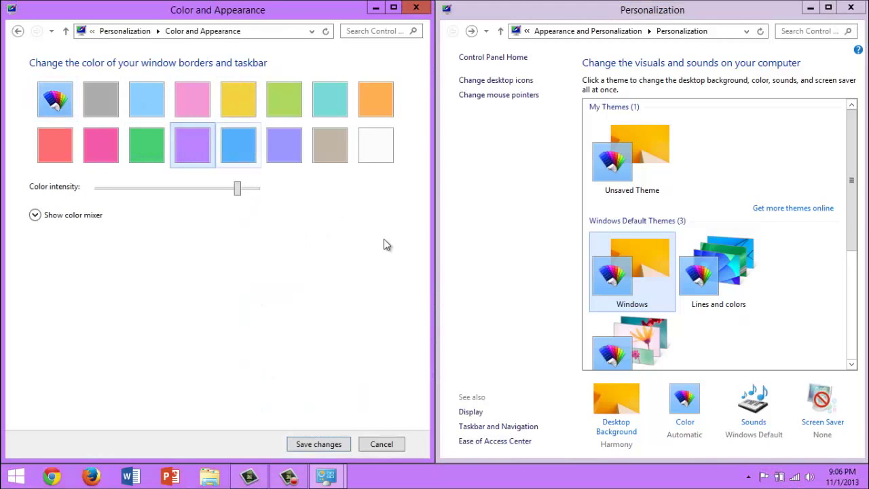
left_click(250, 142)
left_click(56, 100)
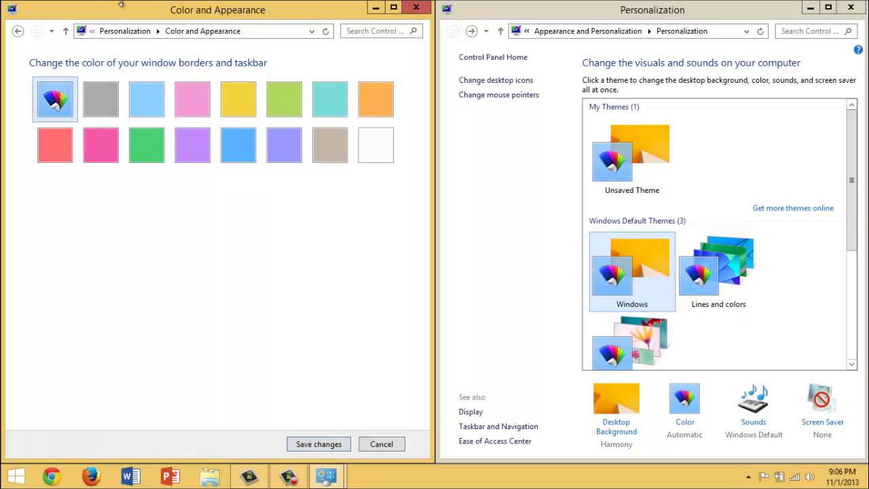
left_click(309, 448)
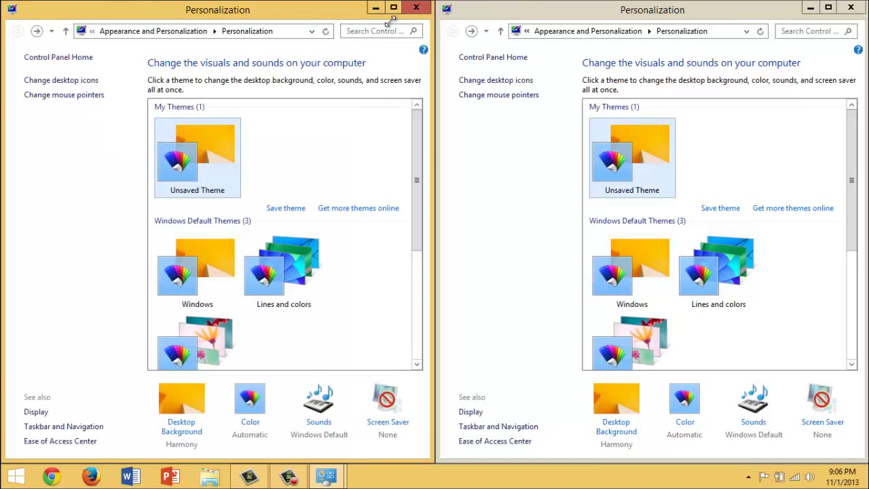
- Close both Personalization windows
left_click(409, 10)
left_click_drag(476, 13, 301, 74)
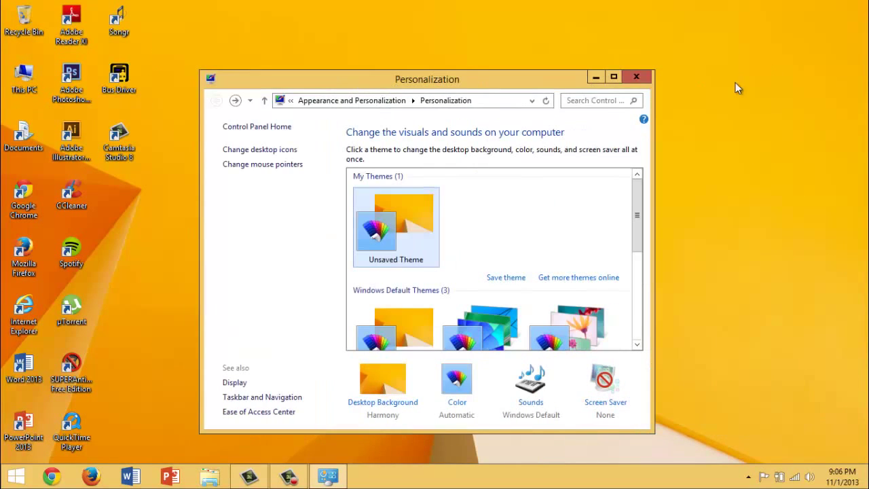
left_click(636, 79)
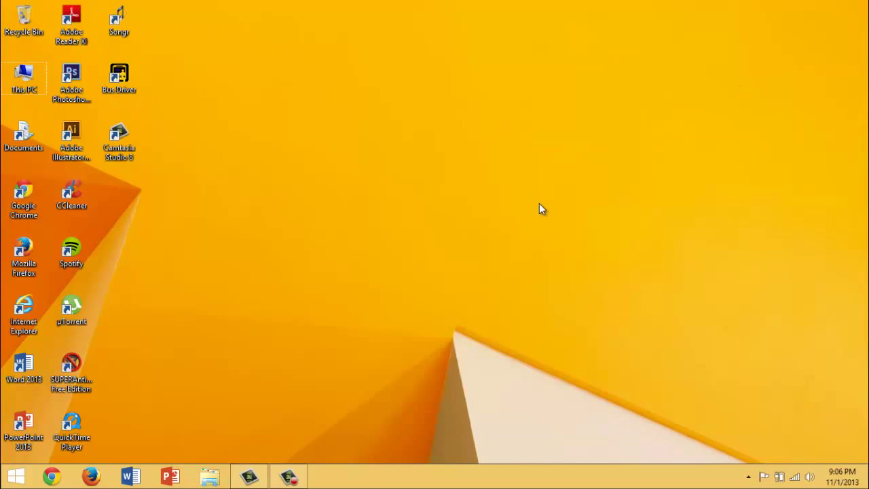
- Load ccleaner.com in Google Chrome, then close the browser
key("super")
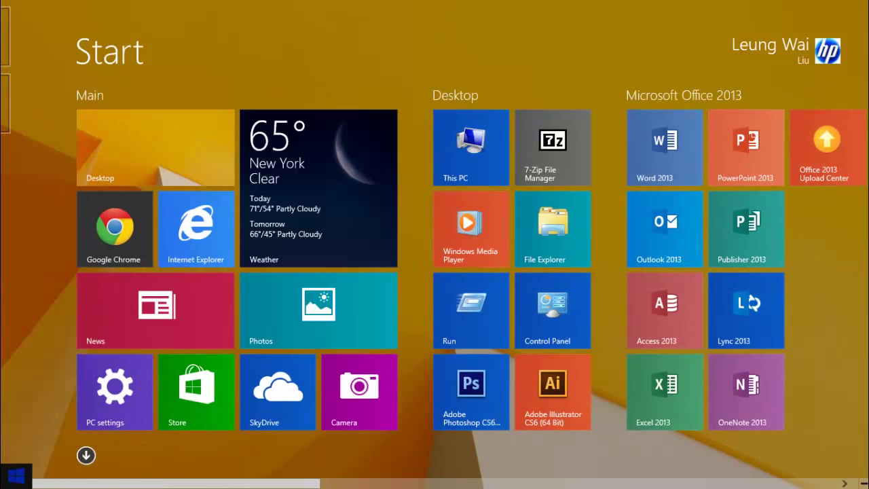
left_click(13, 481)
left_click(51, 478)
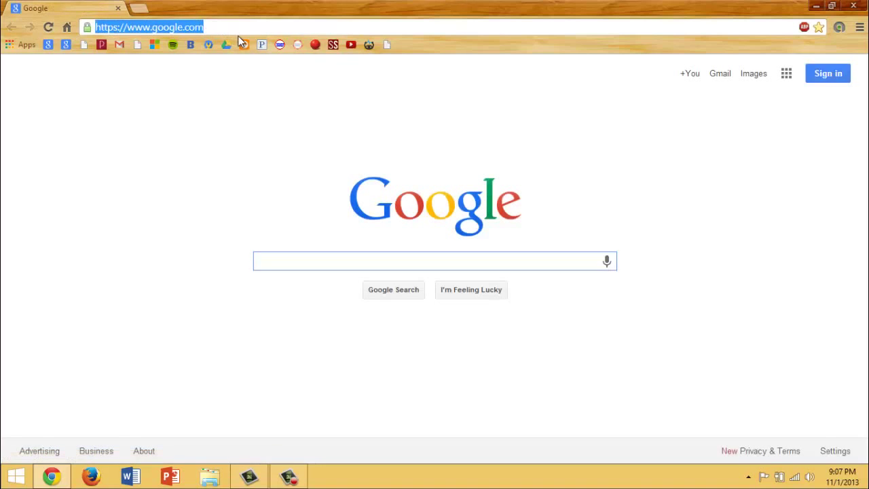
type("ccleaner.com")
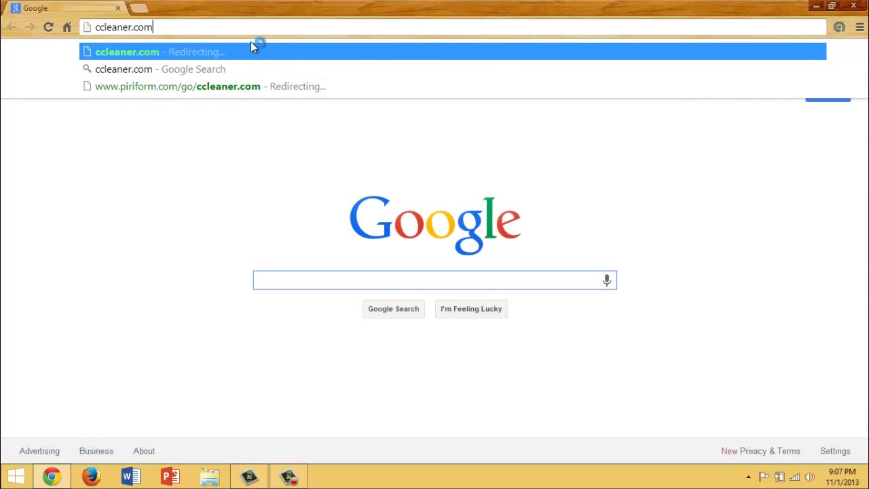
key("Return")
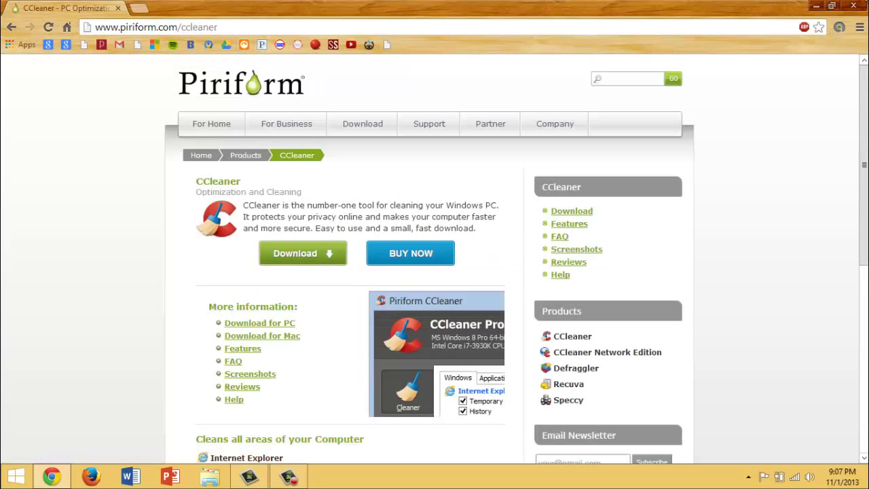
left_click(854, 5)
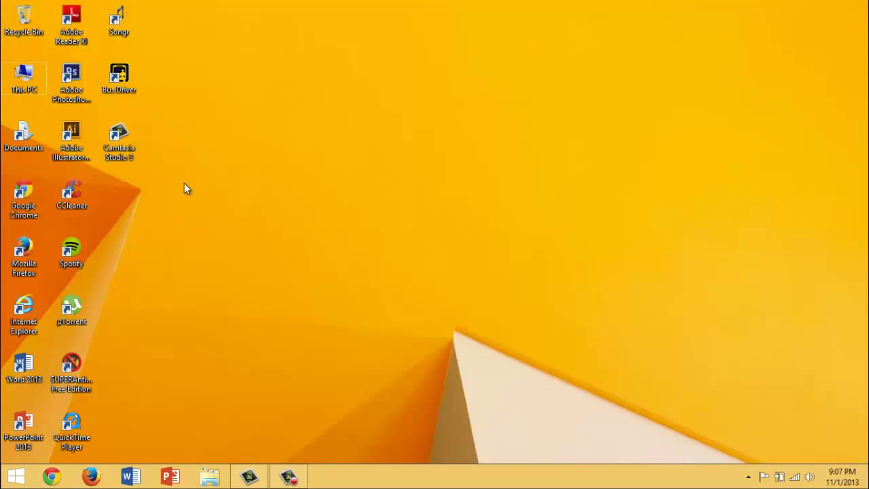
- Scan the registry in CCleaner and fix the application paths issue without a backup
double_click(75, 195)
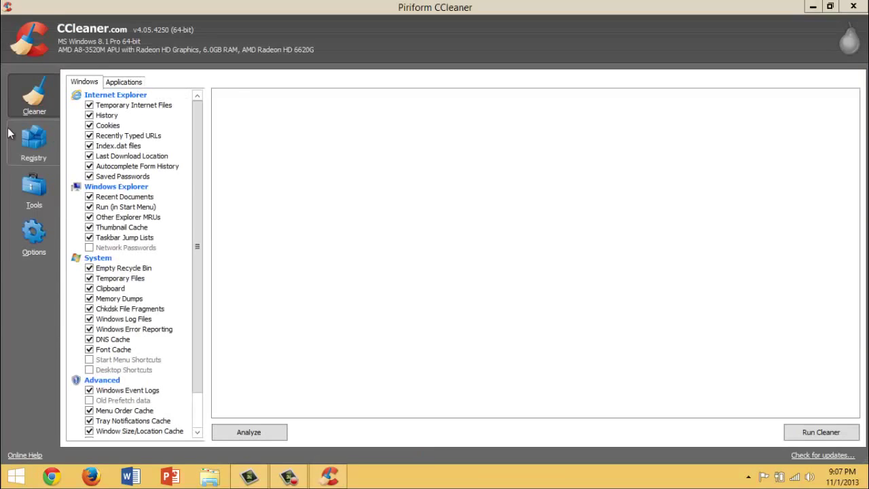
left_click(58, 152)
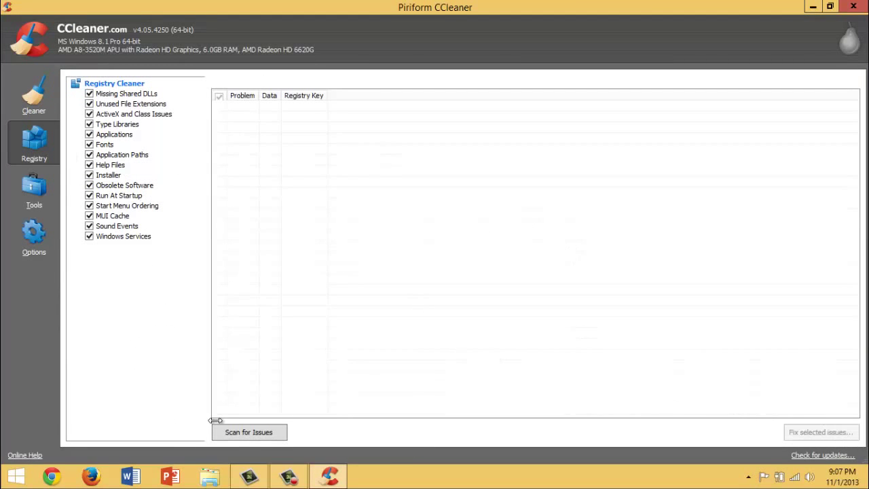
left_click(231, 432)
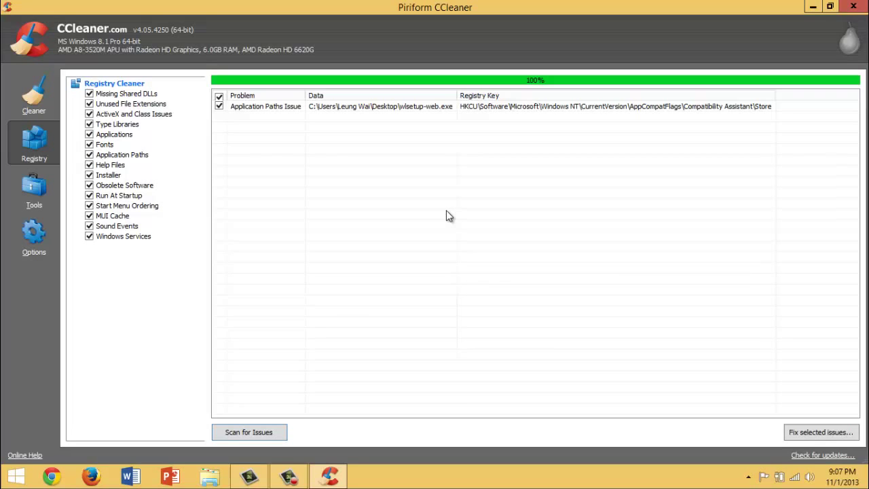
left_click(808, 427)
left_click(467, 264)
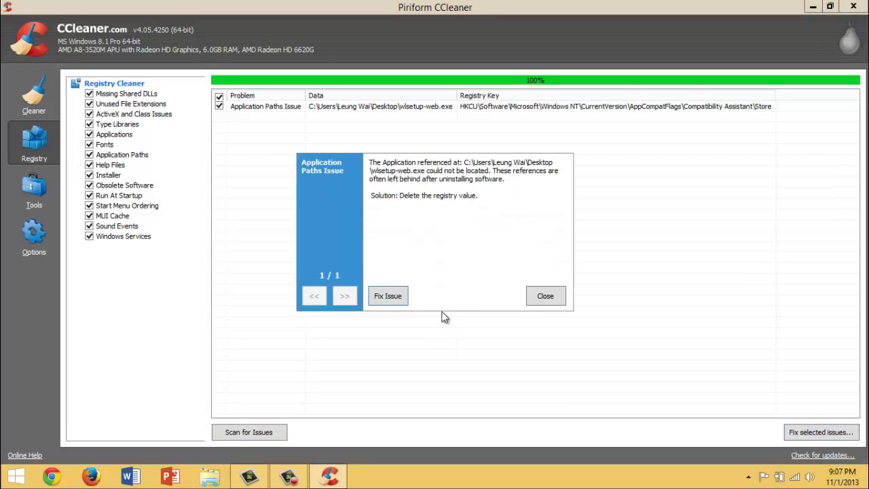
left_click(377, 298)
left_click(545, 296)
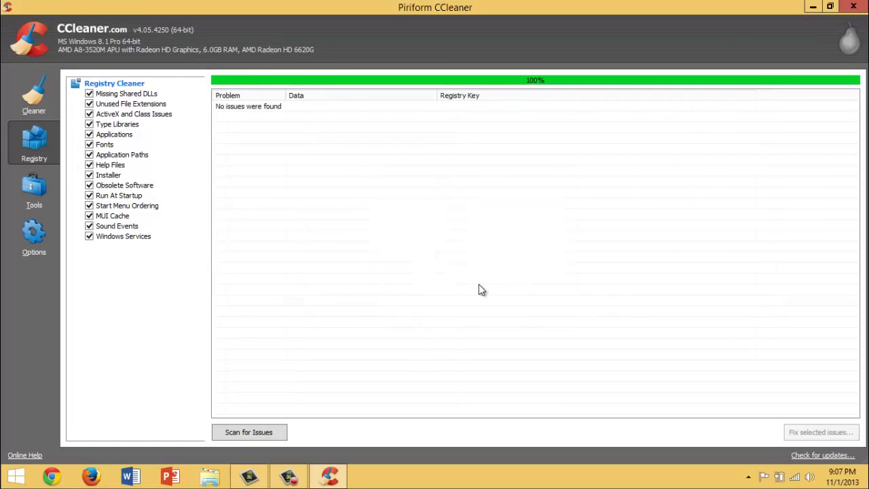
- Review the Windows and Applications cleaning lists, then close CCleaner
left_click(34, 100)
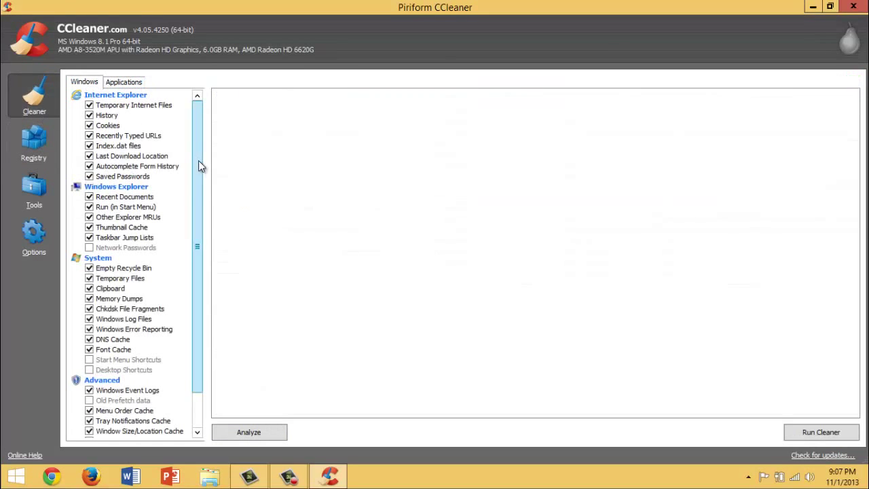
left_click_drag(199, 165, 115, 392)
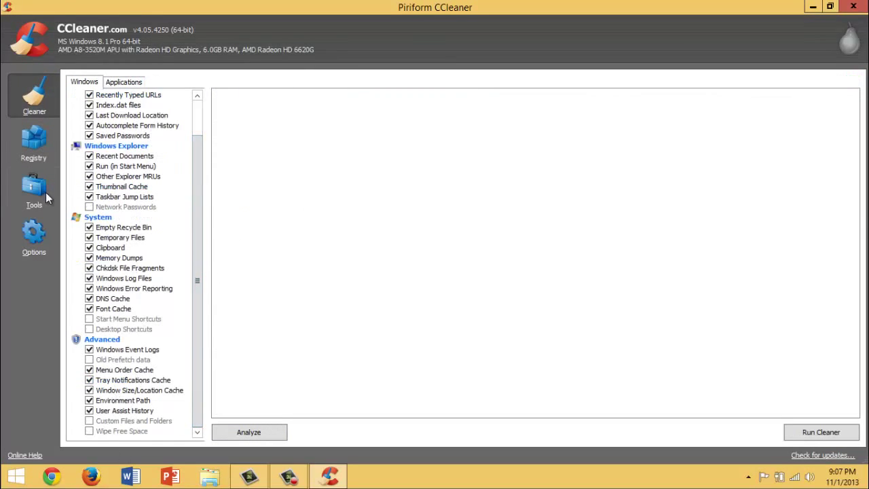
left_click(140, 82)
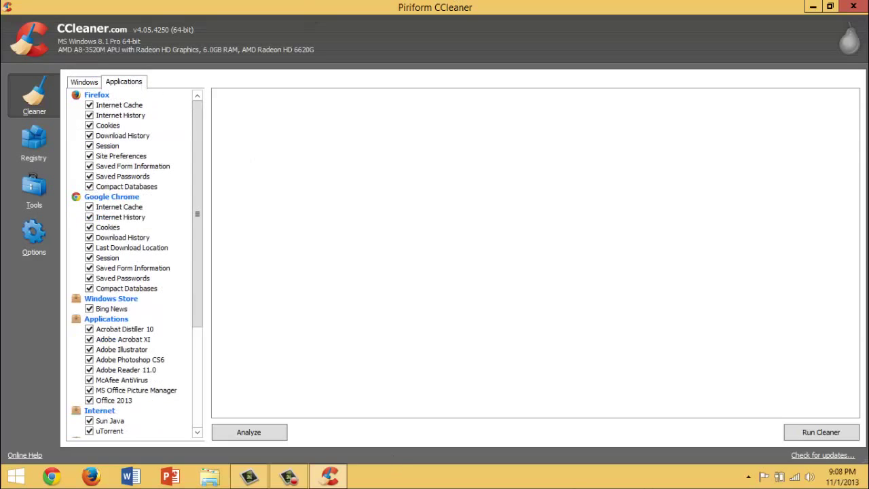
left_click(855, 6)
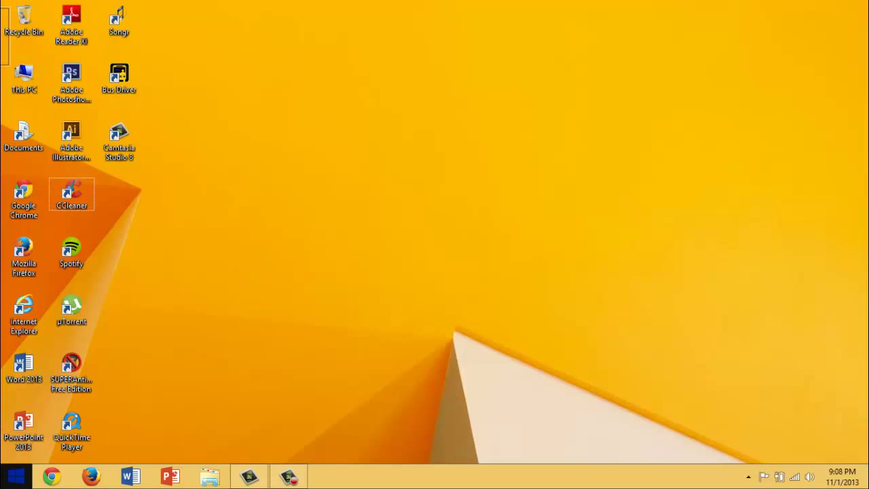
- Launch Disk Cleanup by searching 'diskcleanup' and choose drive C:
key("super")
type("diskc")
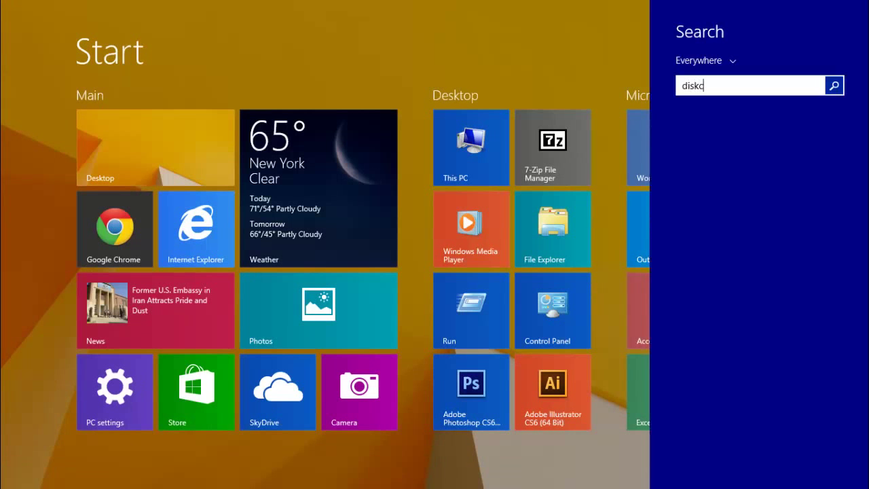
type("leanup")
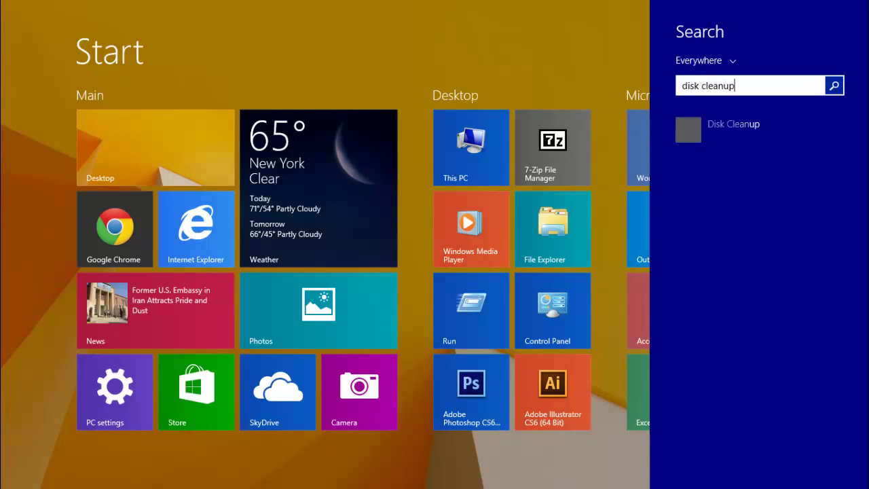
key("Return")
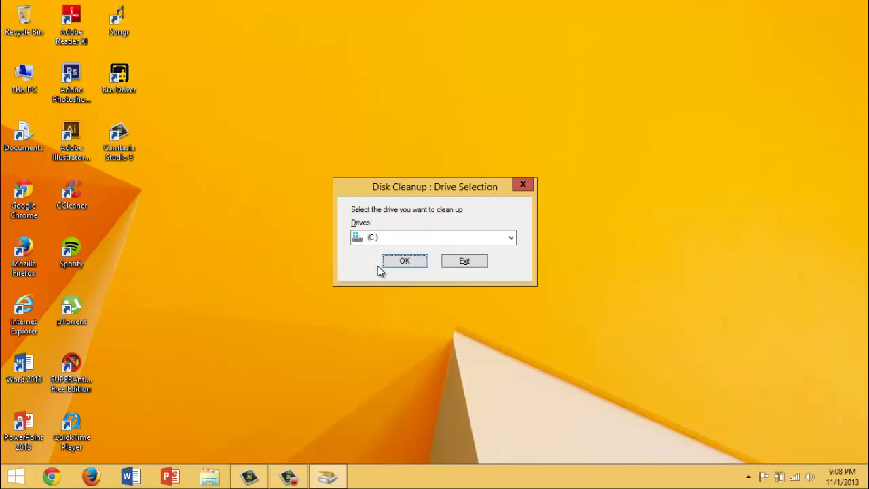
left_click(400, 258)
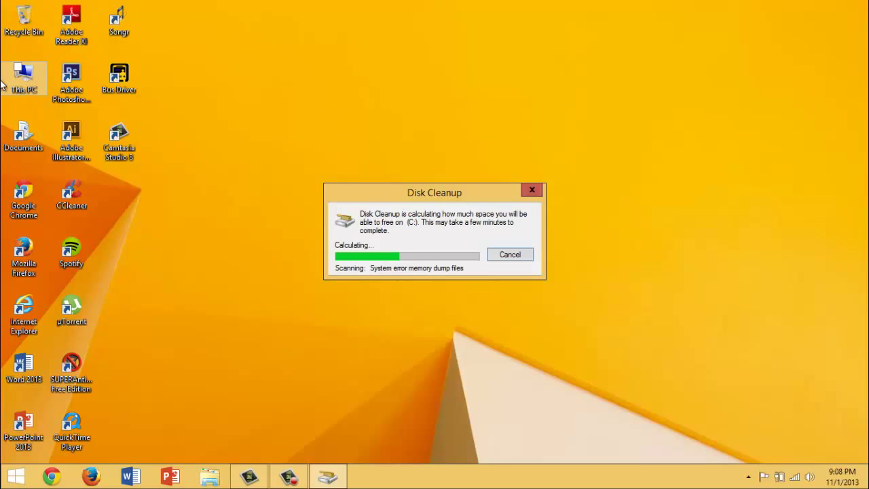
- Tick Debug Dump Files and System error memory dump files, bringing the total to 840 MB
left_click(299, 483)
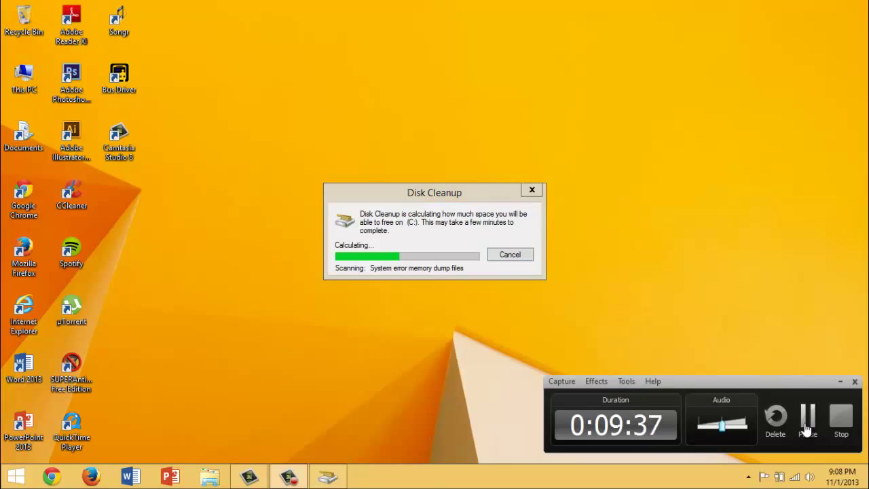
left_click(803, 423)
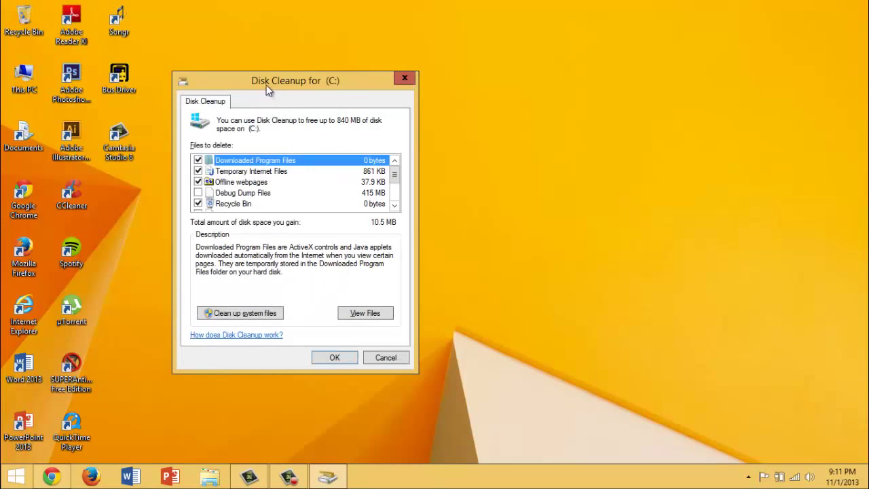
left_click_drag(266, 85, 337, 85)
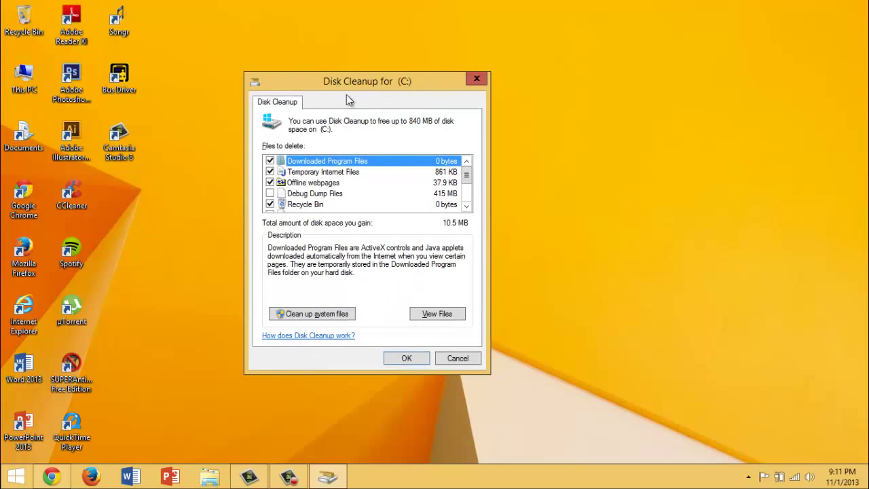
scroll(386, 176, "down", 2)
scroll(385, 172, "up", 2)
scroll(292, 190, "down", 2)
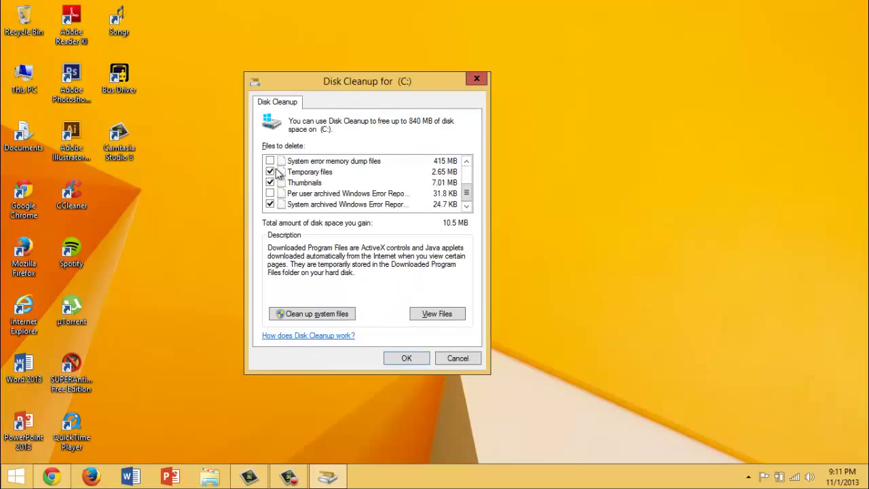
scroll(270, 195, "up", 2)
left_click(269, 193)
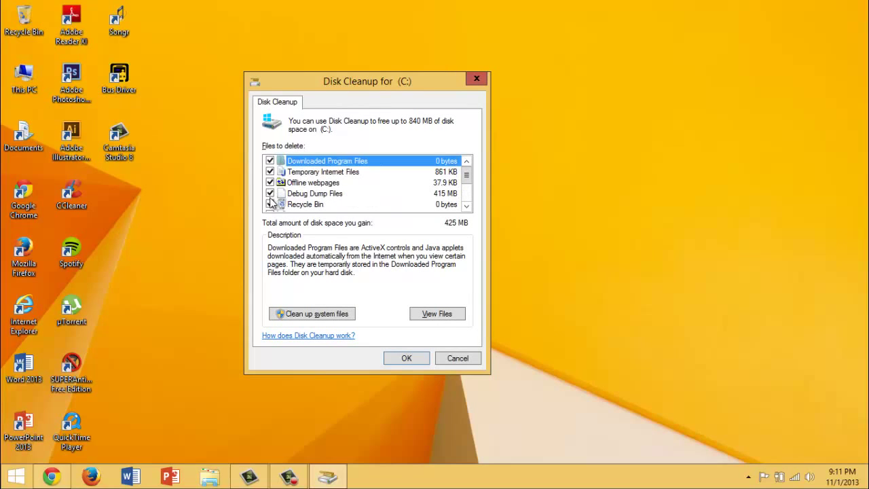
scroll(270, 196, "down", 1)
left_click(269, 183)
scroll(269, 187, "down", 2)
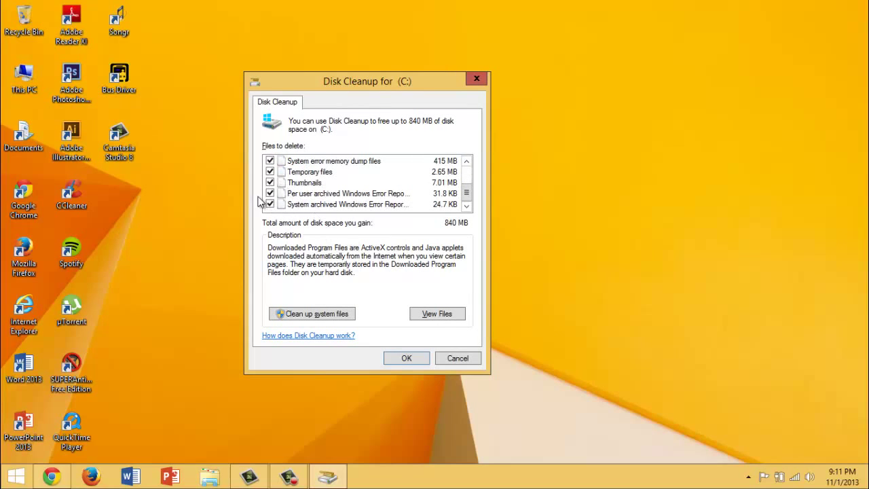
- Rescan drive C: including system files
left_click(295, 314)
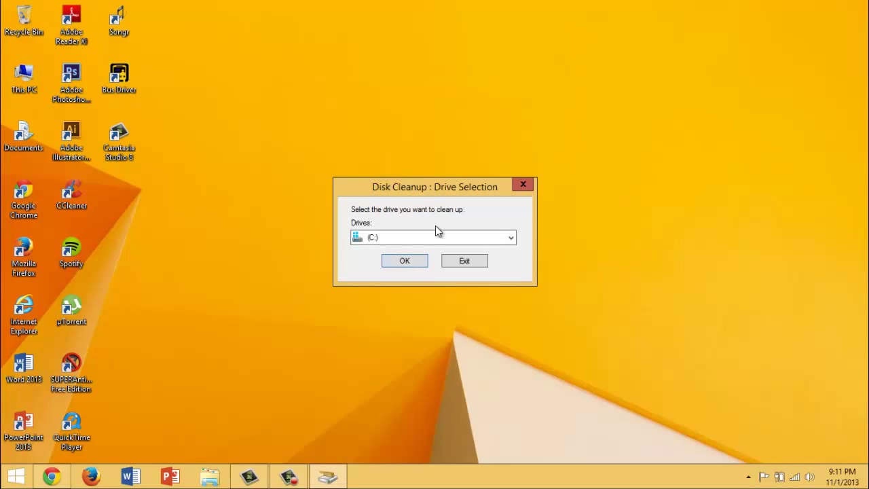
left_click(405, 261)
mouse_move(289, 476)
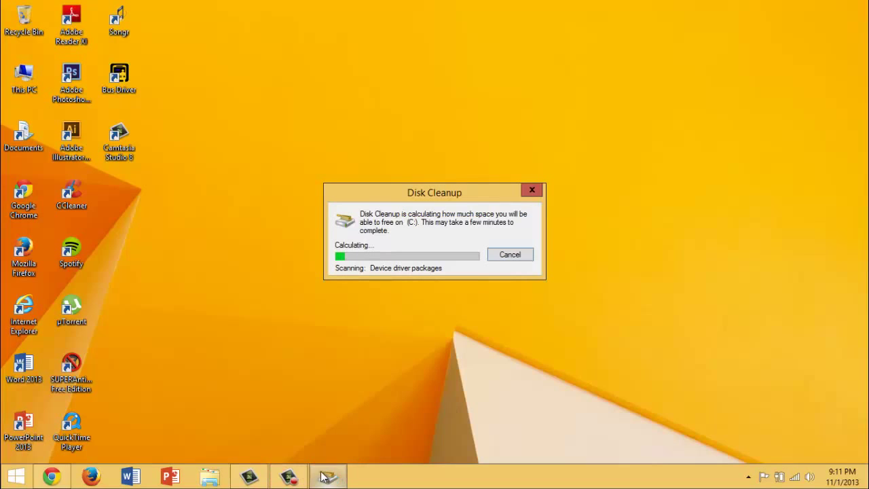
left_click(299, 479)
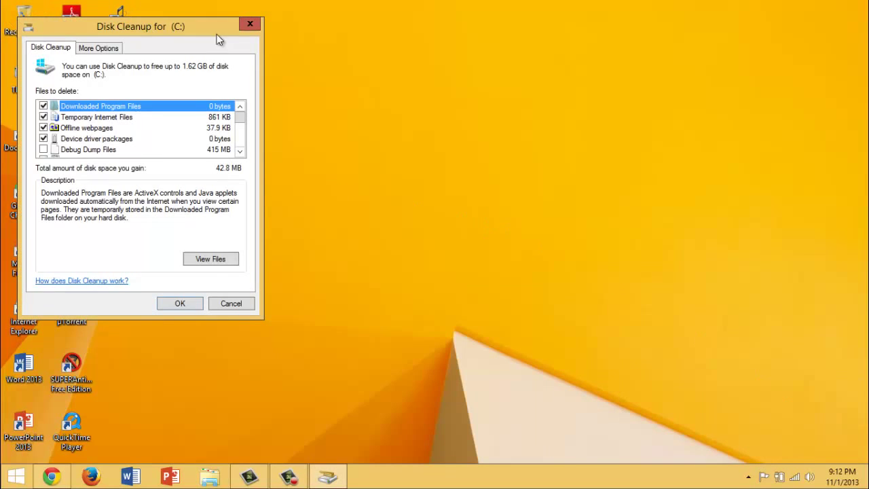
left_click_drag(216, 34, 412, 45)
- Tick Debug Dump Files, System error memory dumps and both error-report categories, for 1.62 GB
left_click(247, 163)
left_click(239, 161)
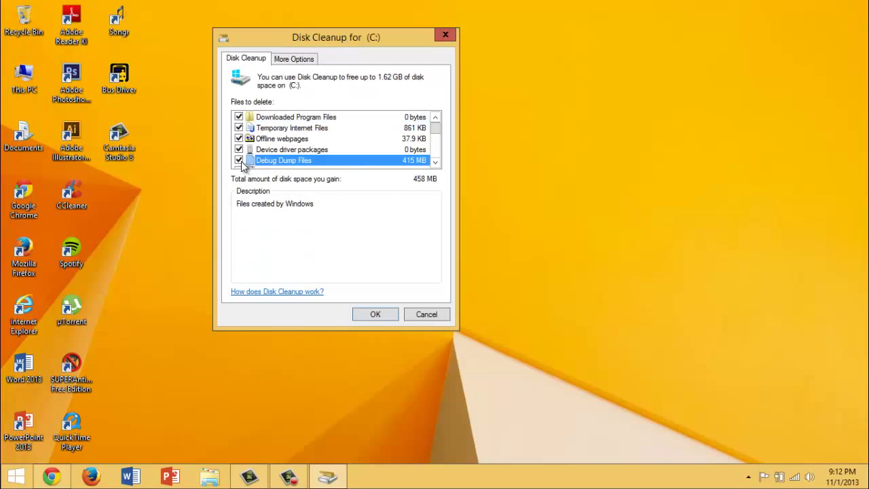
scroll(241, 162, "down", 2)
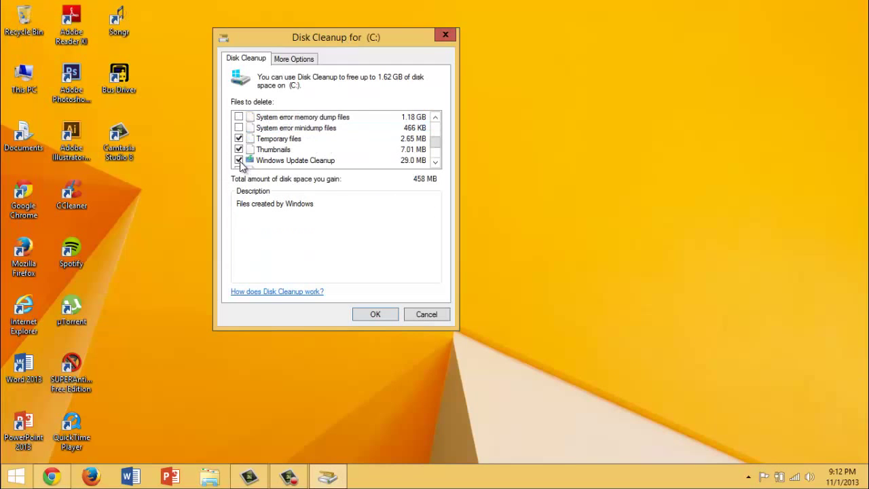
left_click(239, 118)
scroll(239, 121, "up", 1)
scroll(241, 140, "down", 2)
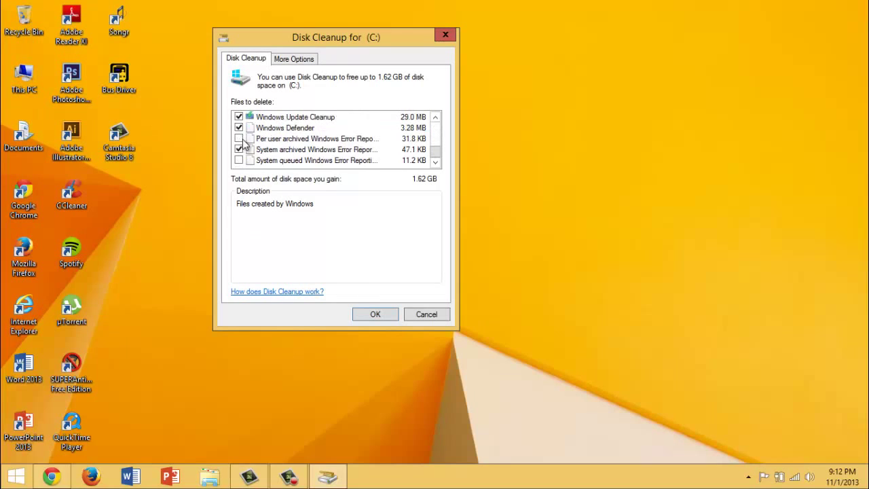
left_click(239, 138)
left_click(239, 161)
- Delete all but the newest restore point, then start removing the selected 1.62 GB from C:
left_click(295, 58)
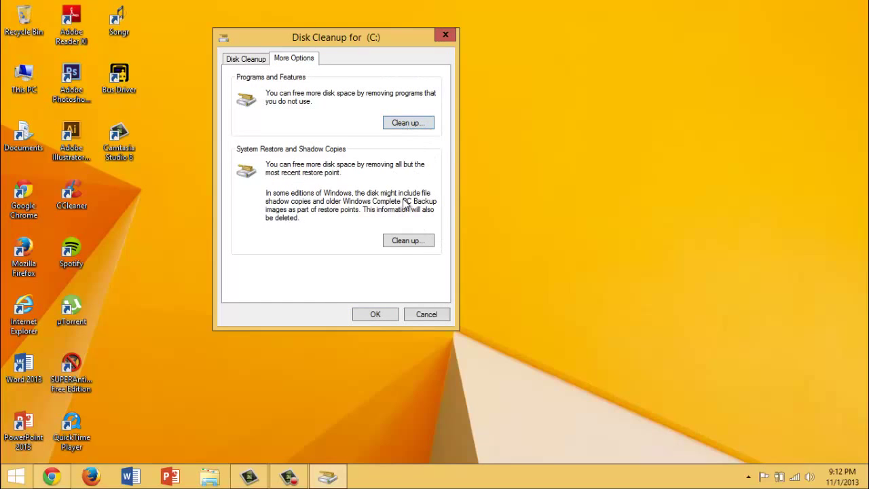
left_click(412, 243)
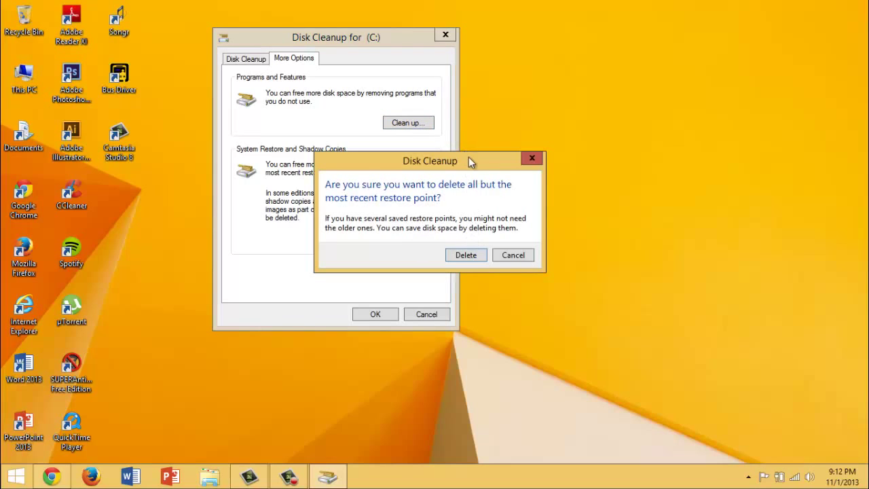
left_click_drag(469, 157, 495, 162)
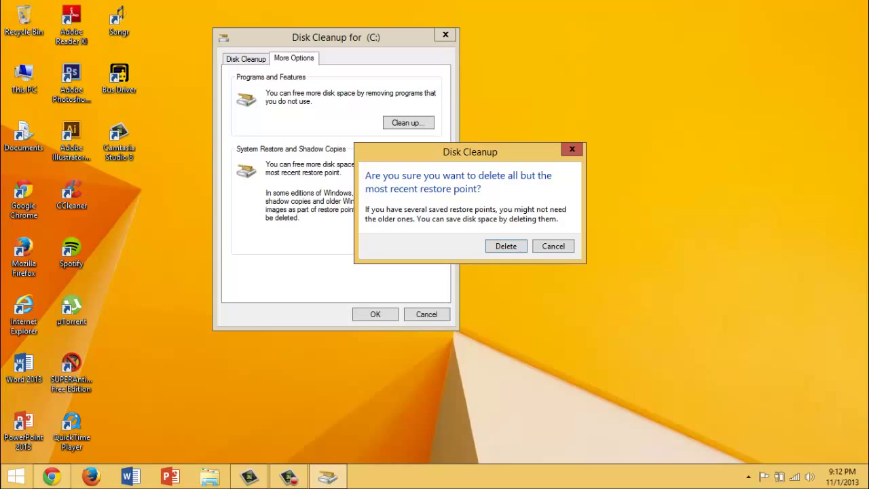
left_click(499, 248)
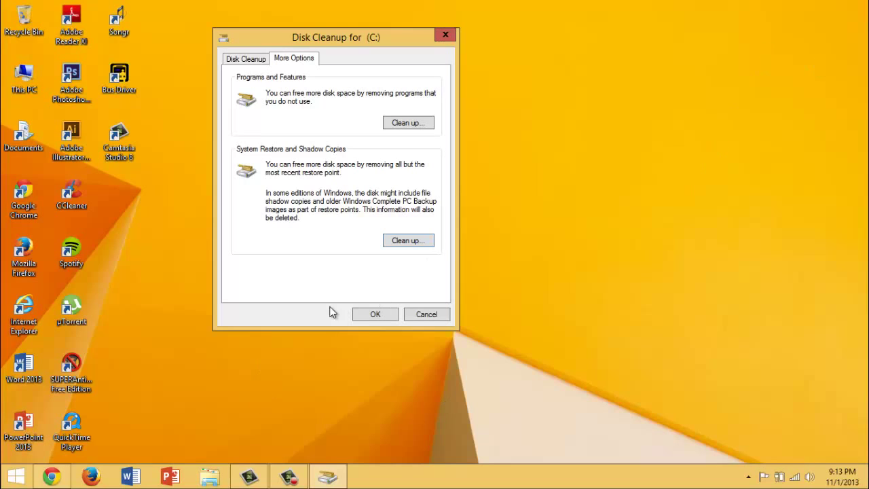
left_click(376, 314)
left_click(464, 245)
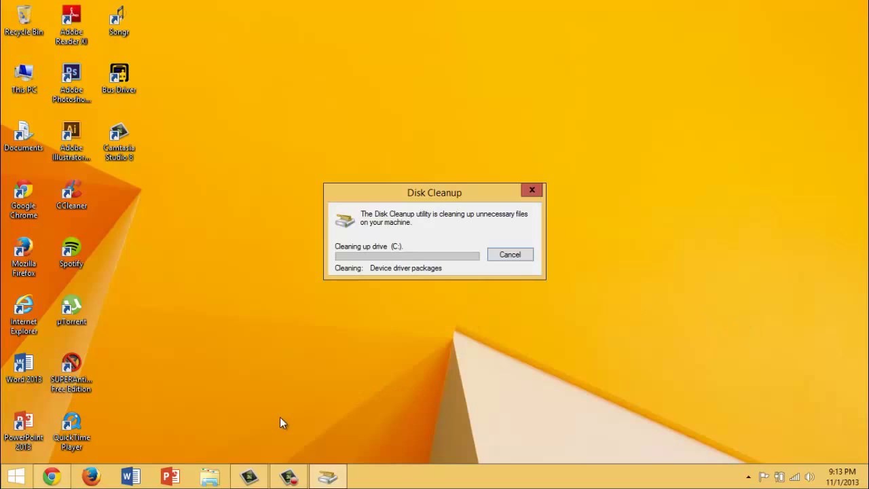
- Keep Disk Cleanup running on drive C: until it reaches the Windows Update Cleanup category
mouse_move(298, 483)
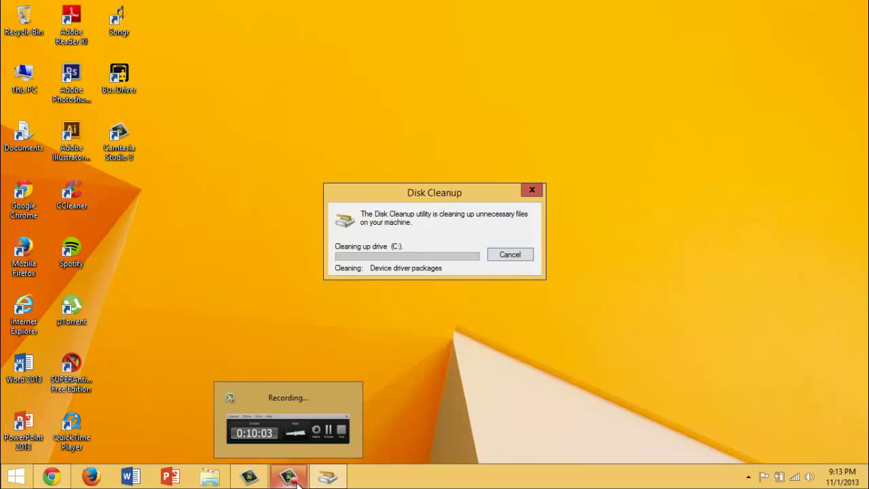
left_click(292, 480)
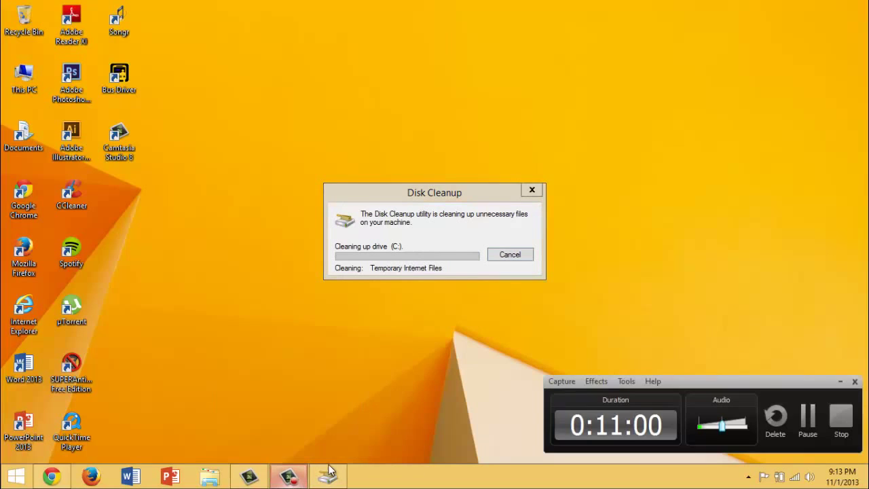
left_click(808, 420)
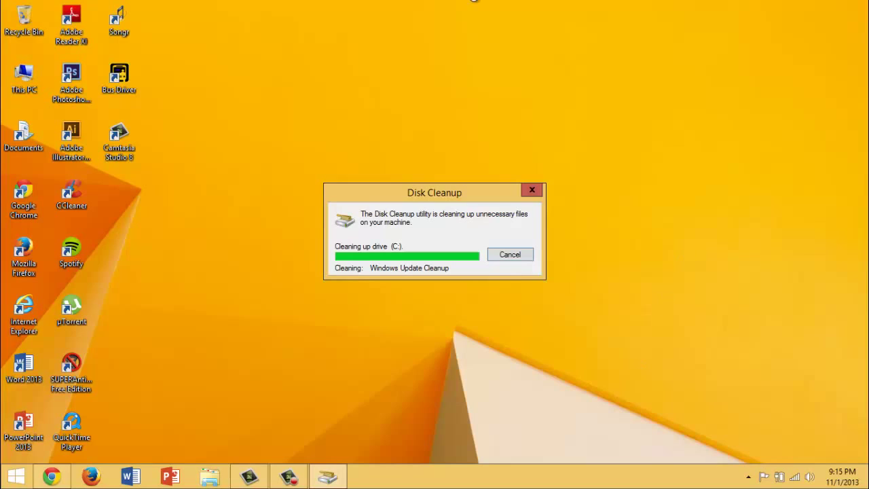
left_click(86, 196)
double_click(86, 196)
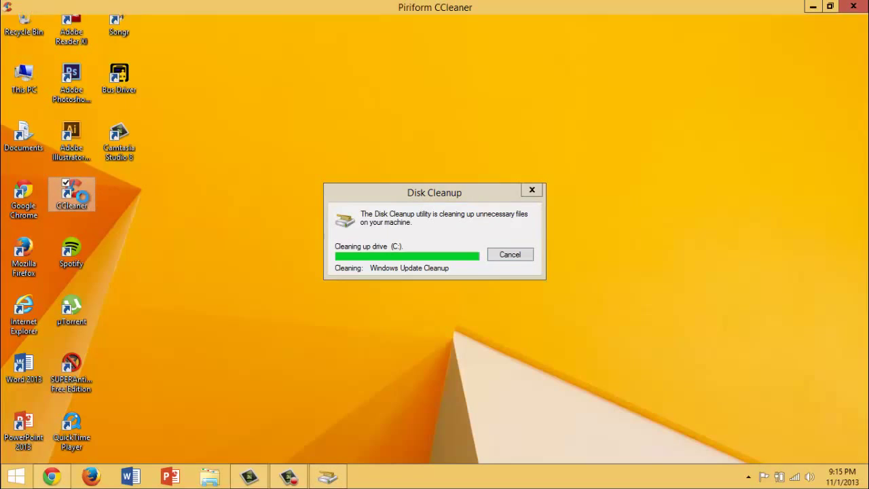
left_click(34, 190)
left_click(75, 112)
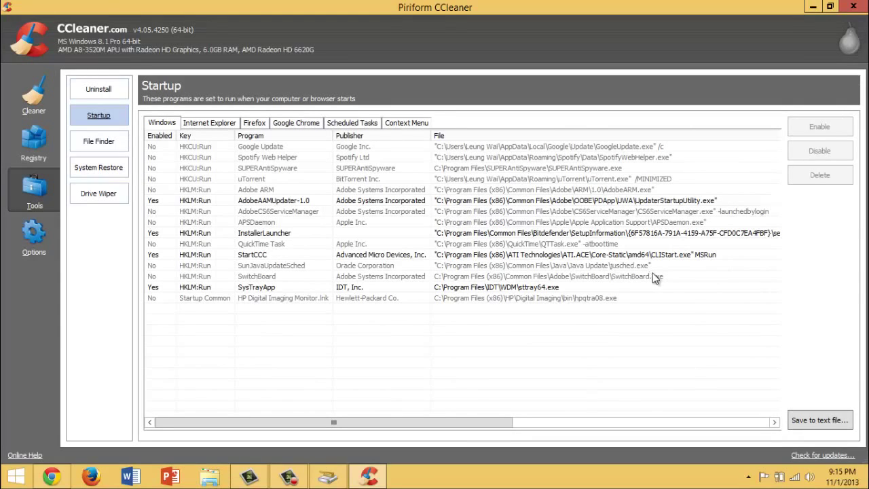
left_click(853, 7)
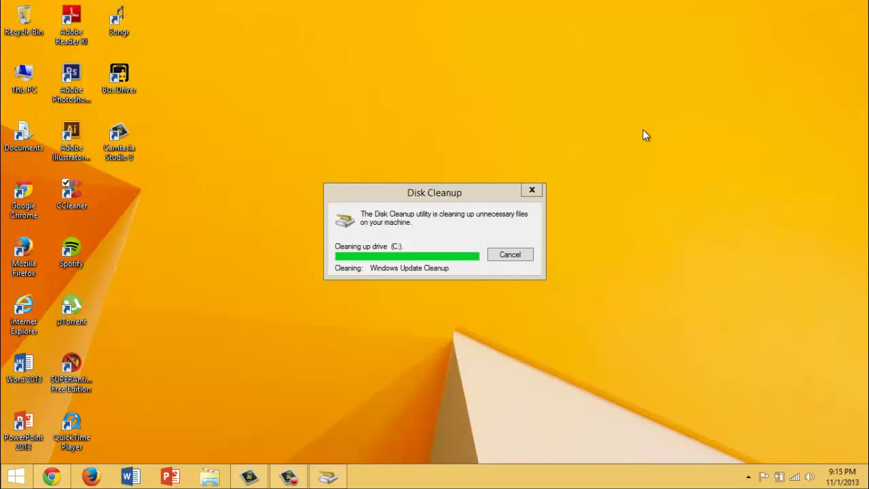
left_click(440, 206)
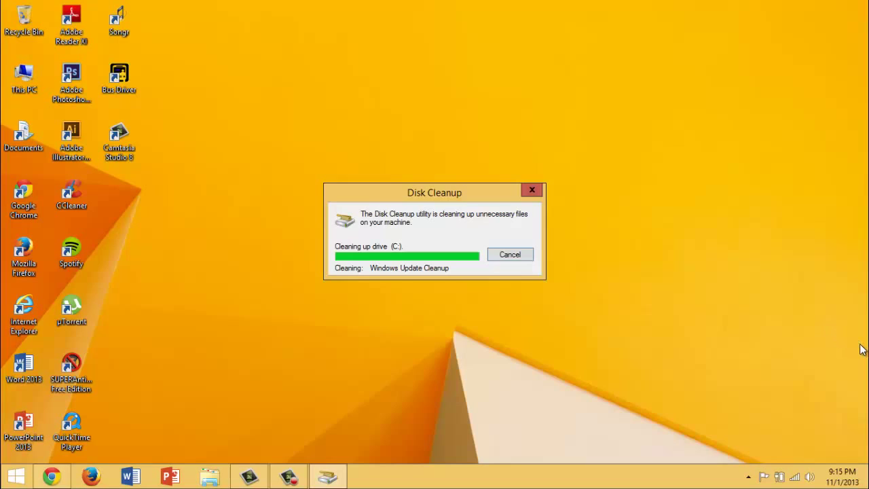
- Launch System Configuration (msconfig) from the Run box and Start search
key("super+r")
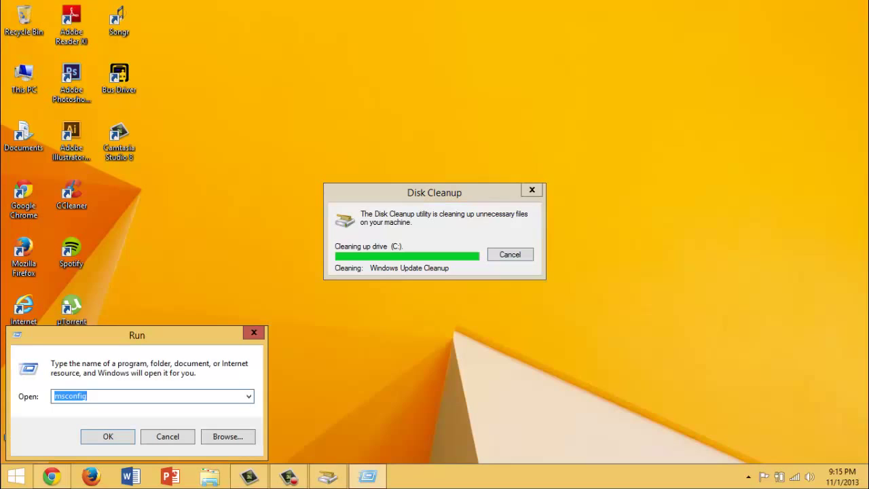
type("msocn")
key("BackSpace")
key("BackSpace")
key("BackSpace")
type("conf")
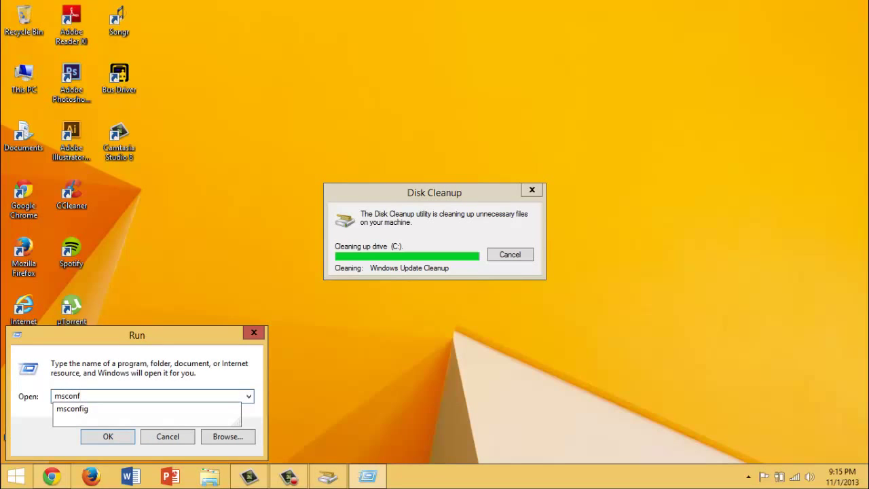
type("ig")
key("Return")
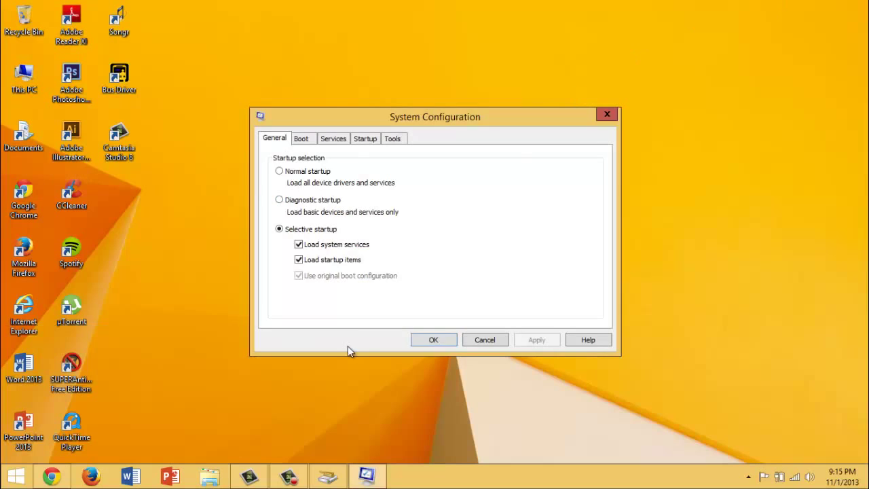
key("super")
type("mscondf")
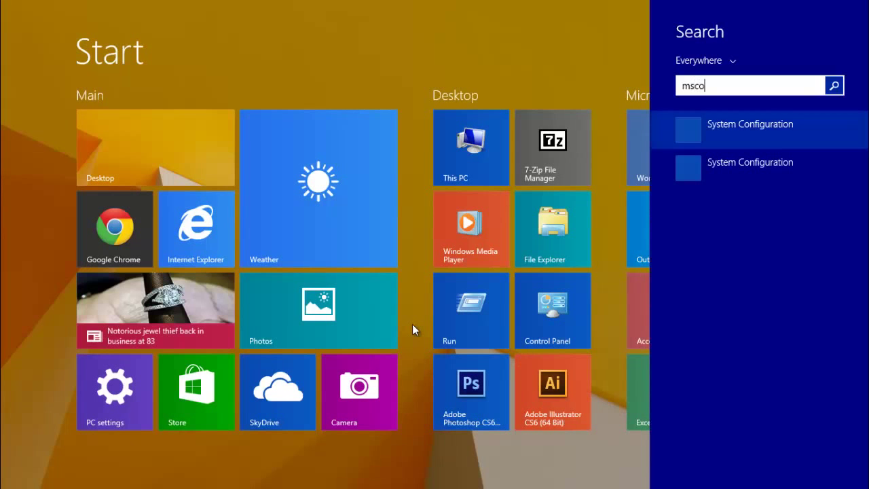
key("BackSpace")
key("BackSpace")
type("fig")
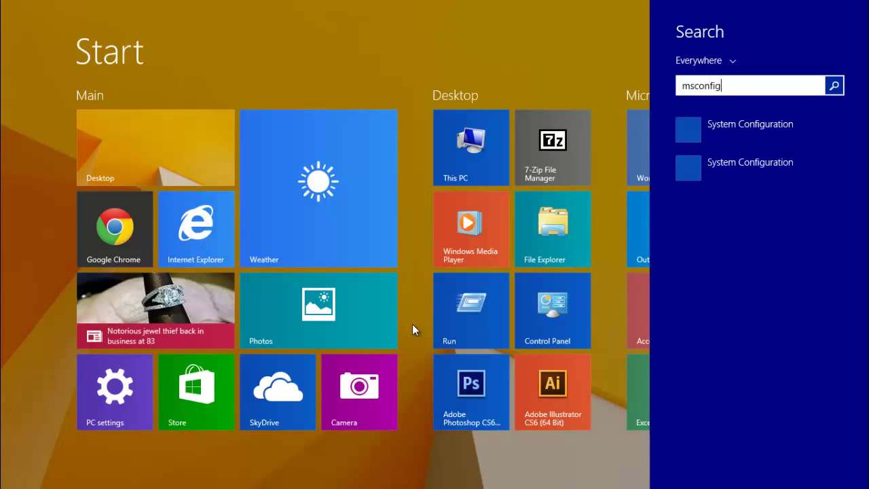
left_click(163, 171)
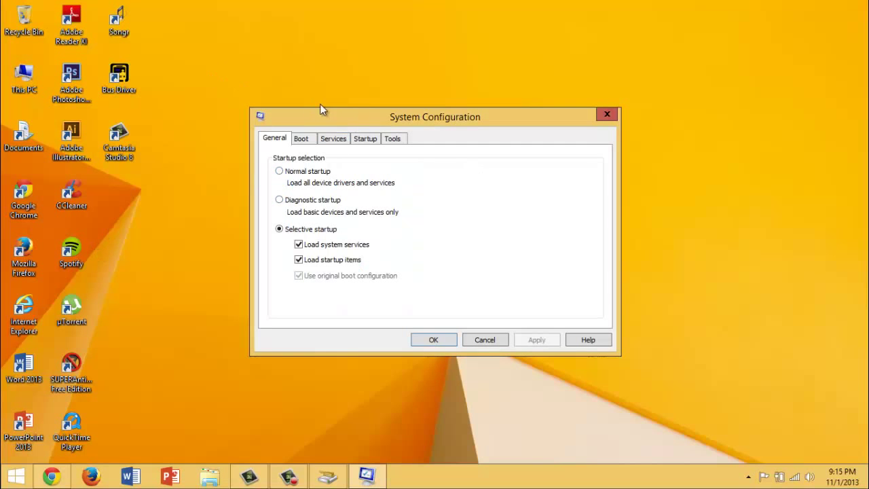
- On the Services tab, hide all Microsoft services, leaving SAS Core Service and Google Update listed
left_click(324, 138)
left_click(316, 317)
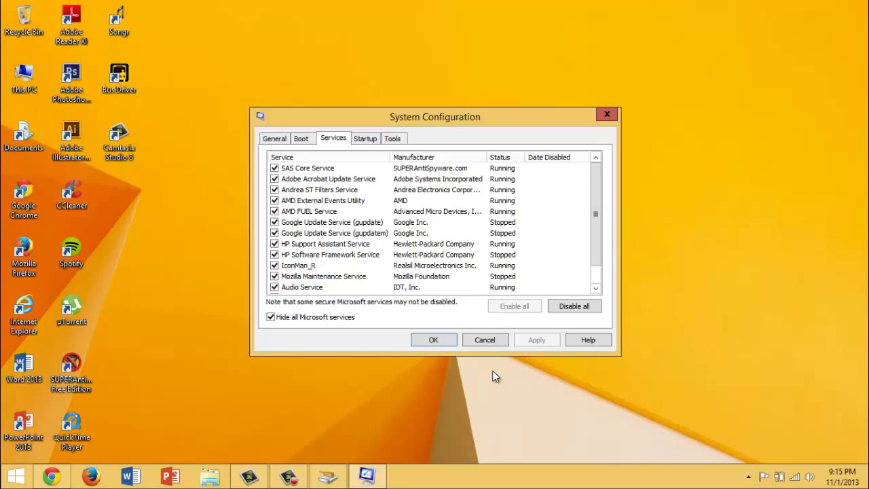
left_click(289, 475)
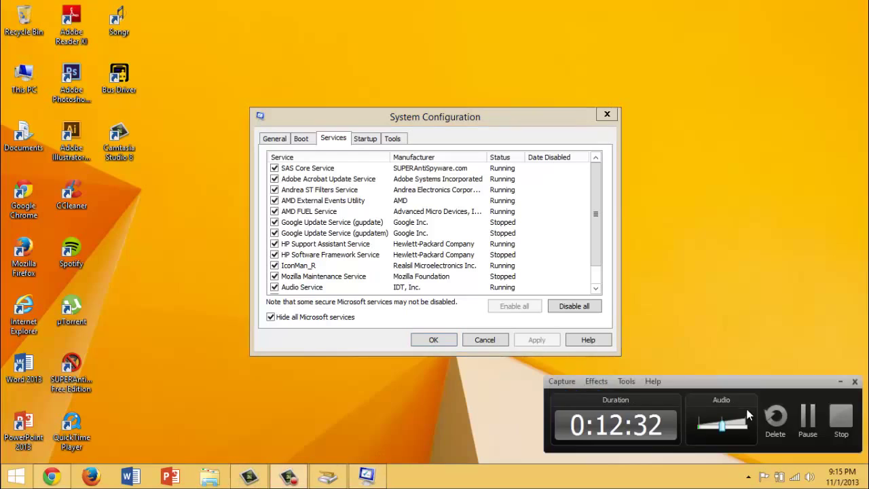
left_click(807, 420)
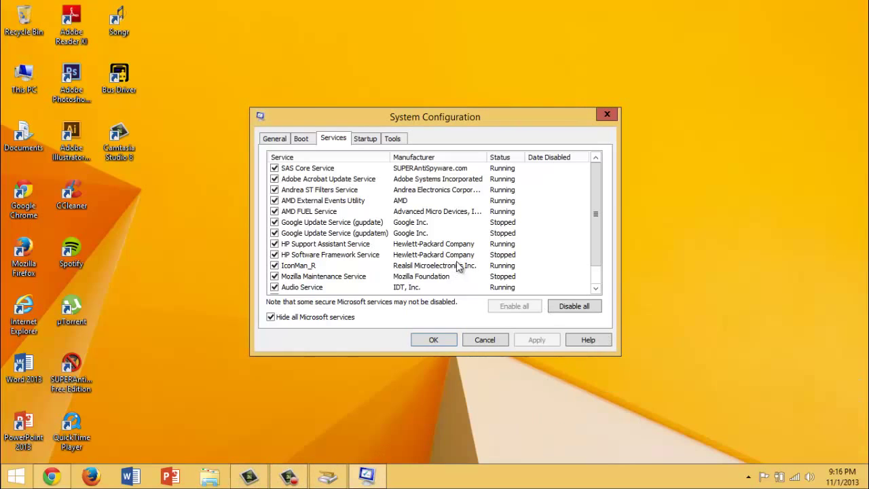
left_click(391, 117)
left_click_drag(388, 111, 388, 108)
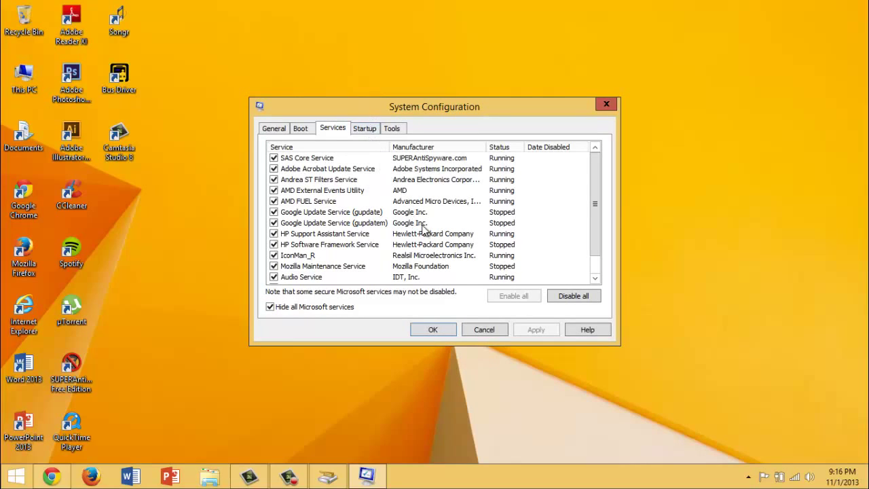
- Review enabled startup programs in Task Manager, then close it and confirm System Configuration with OK
left_click(356, 127)
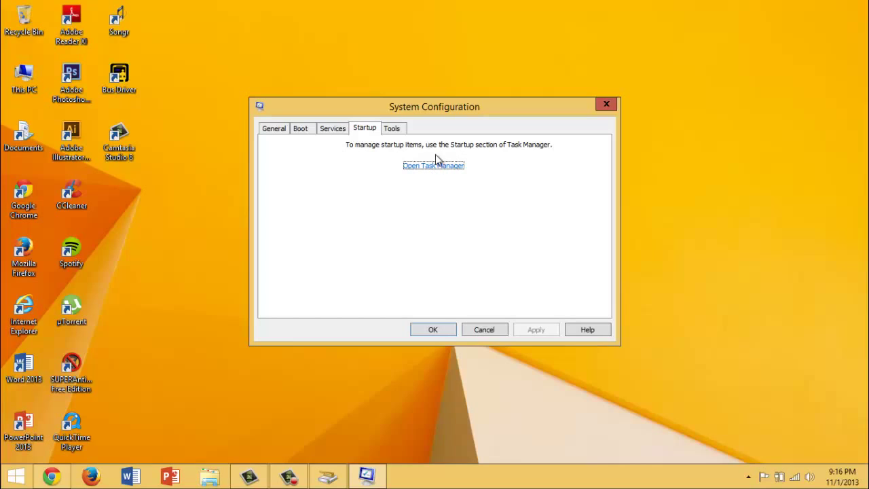
left_click(288, 476)
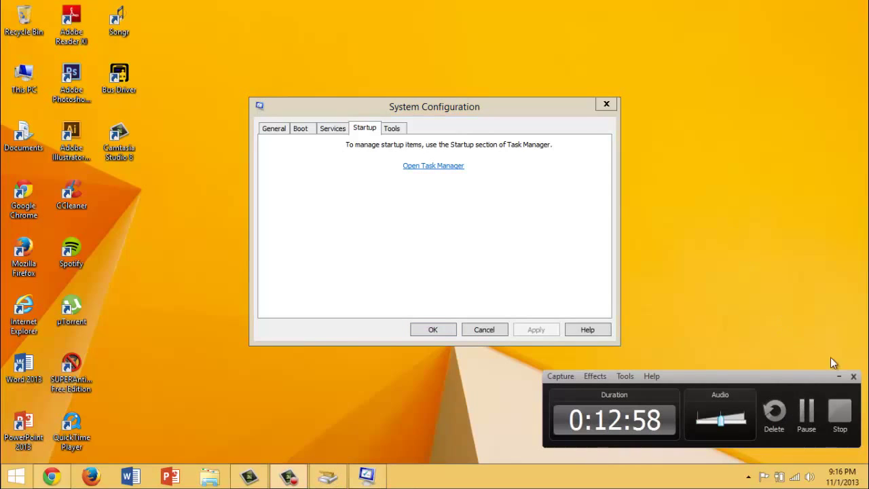
left_click(841, 378)
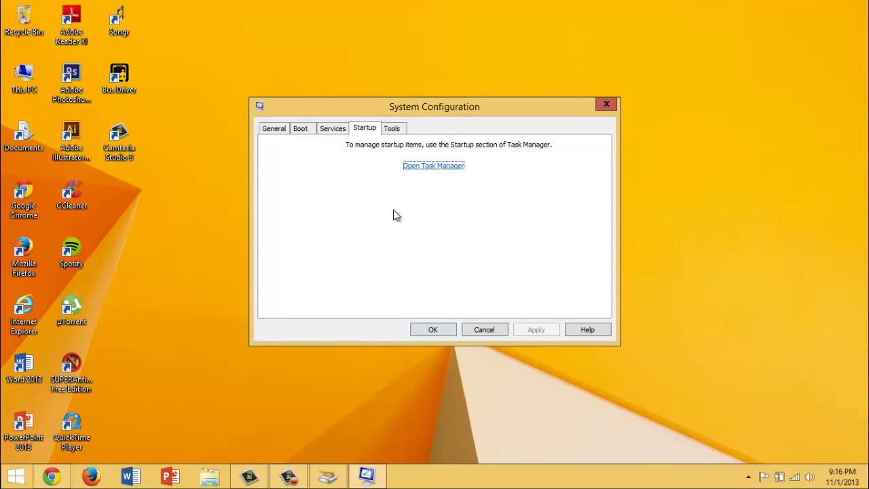
left_click(422, 166)
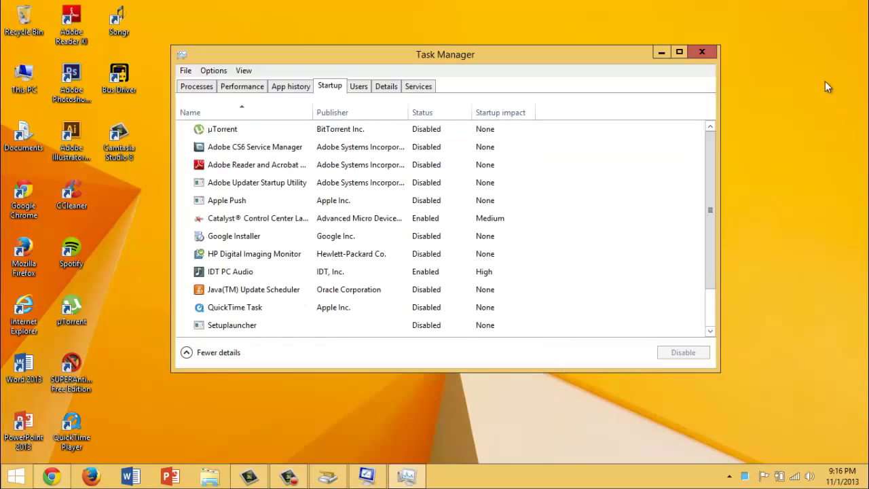
left_click(700, 53)
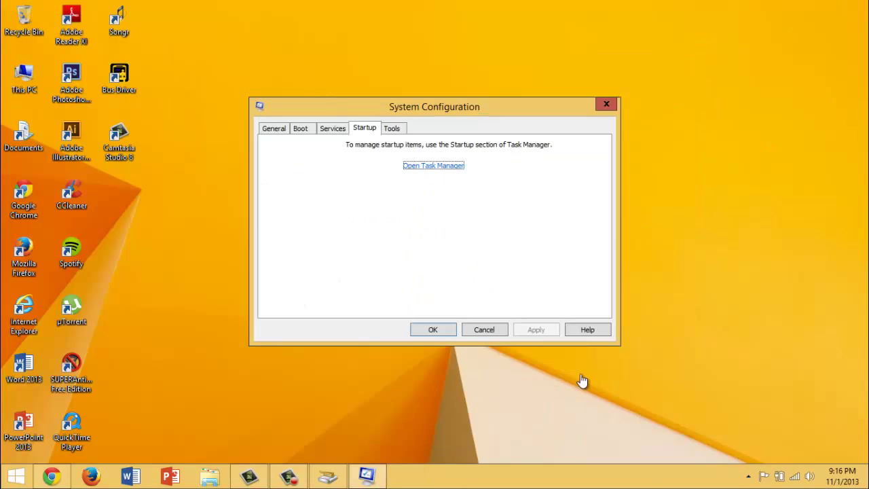
left_click(442, 333)
left_click(381, 188)
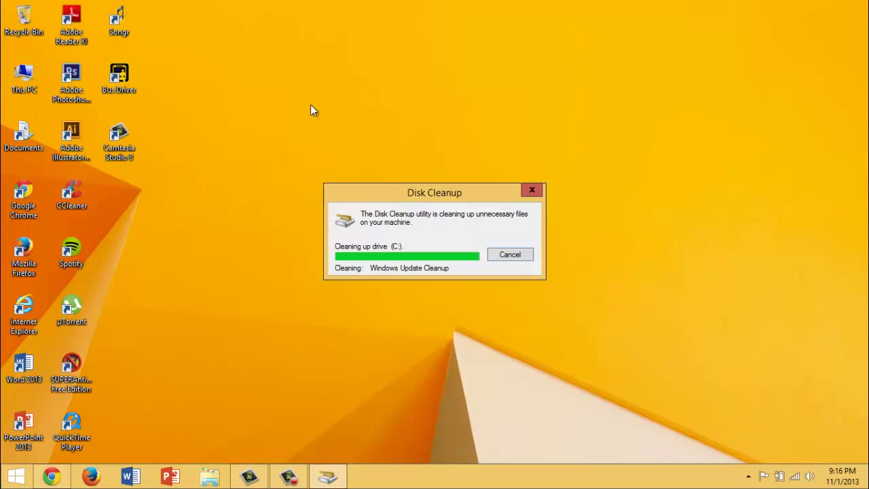
left_click_drag(376, 194, 359, 186)
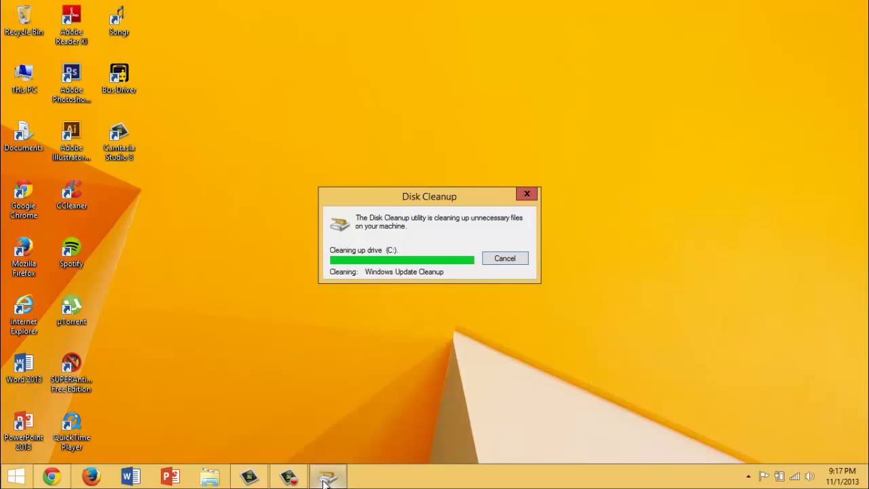
left_click_drag(361, 193, 343, 200)
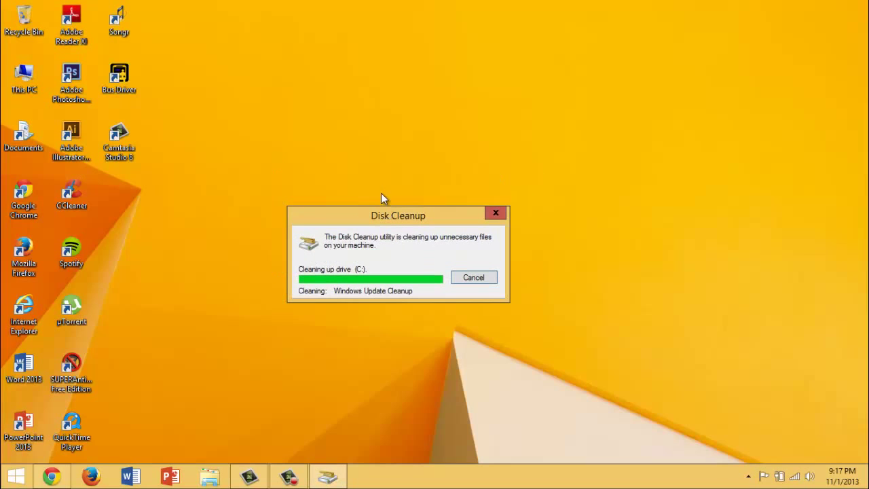
left_click(28, 64)
double_click(27, 64)
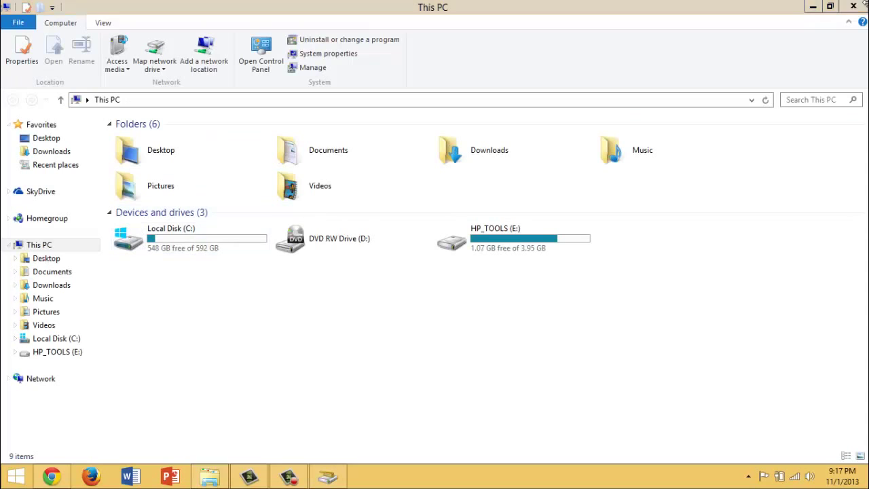
left_click(864, 4)
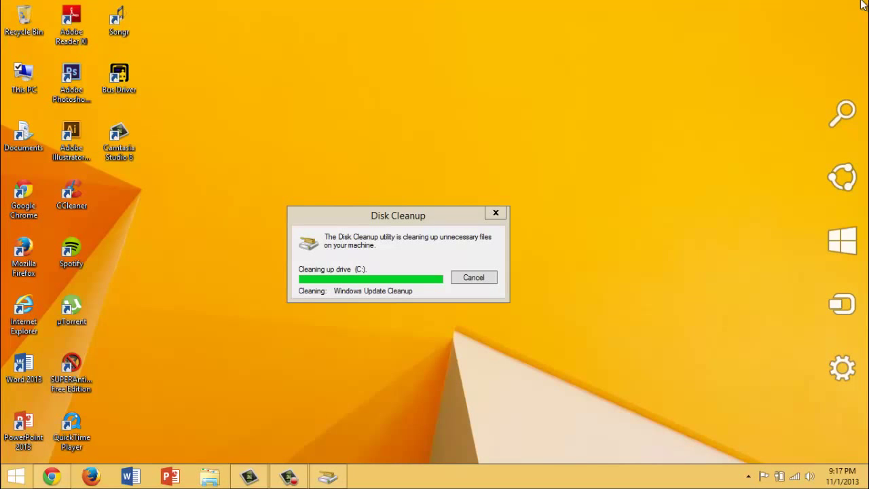
left_click(288, 477)
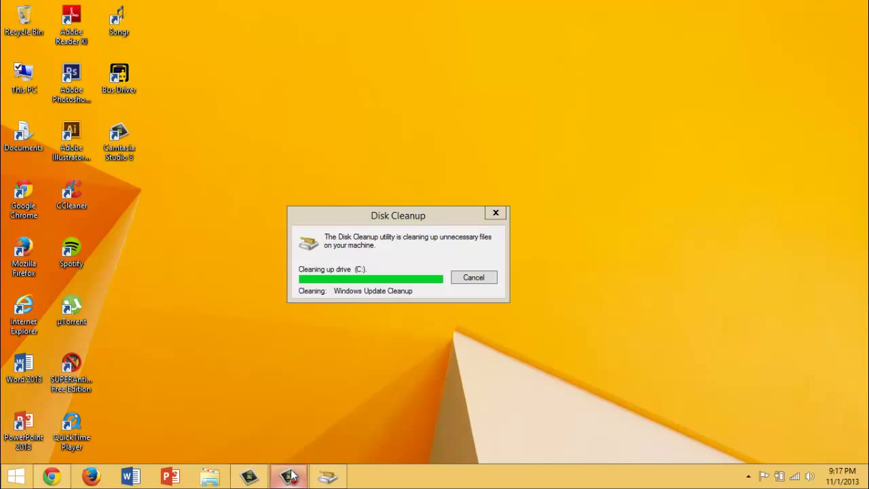